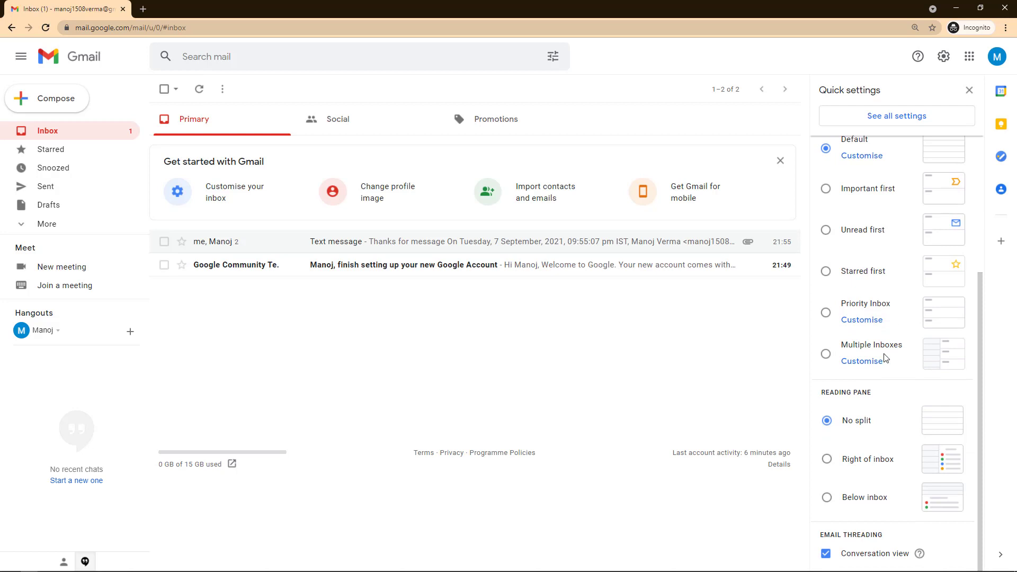
# Set the reading pane to Right of inbox and reload the mailbox to apply the split layout
pyautogui.click(859, 461)
pyautogui.click(620, 327)
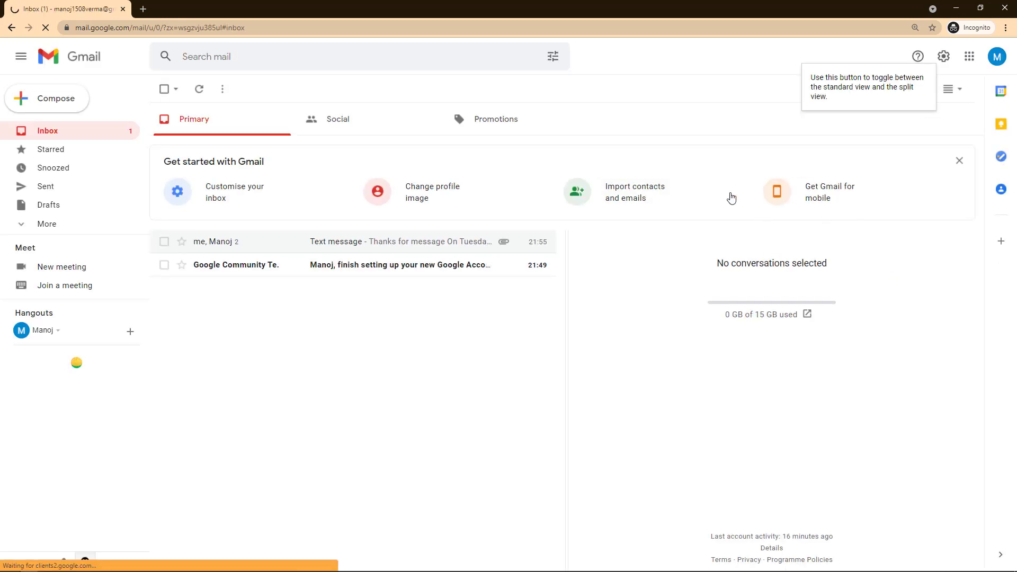
# Open the full settings page from the quick settings
pyautogui.click(969, 57)
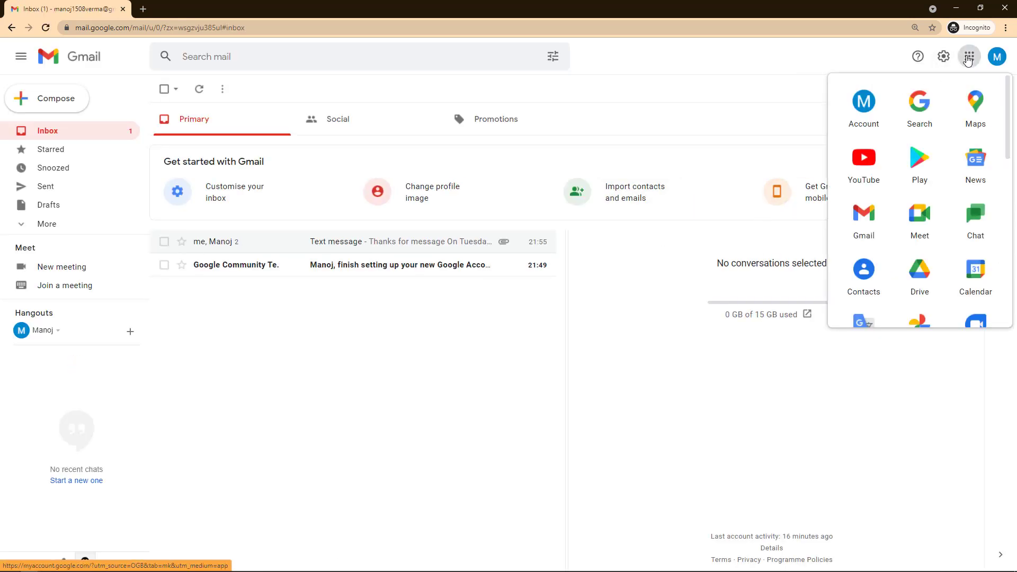
pyautogui.click(944, 58)
pyautogui.click(944, 57)
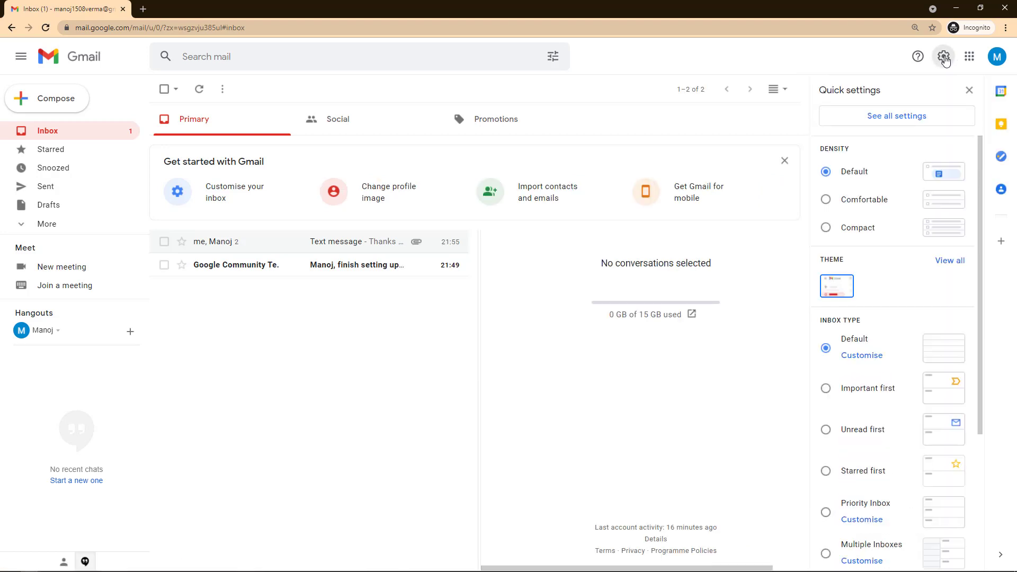
pyautogui.click(945, 58)
pyautogui.click(945, 59)
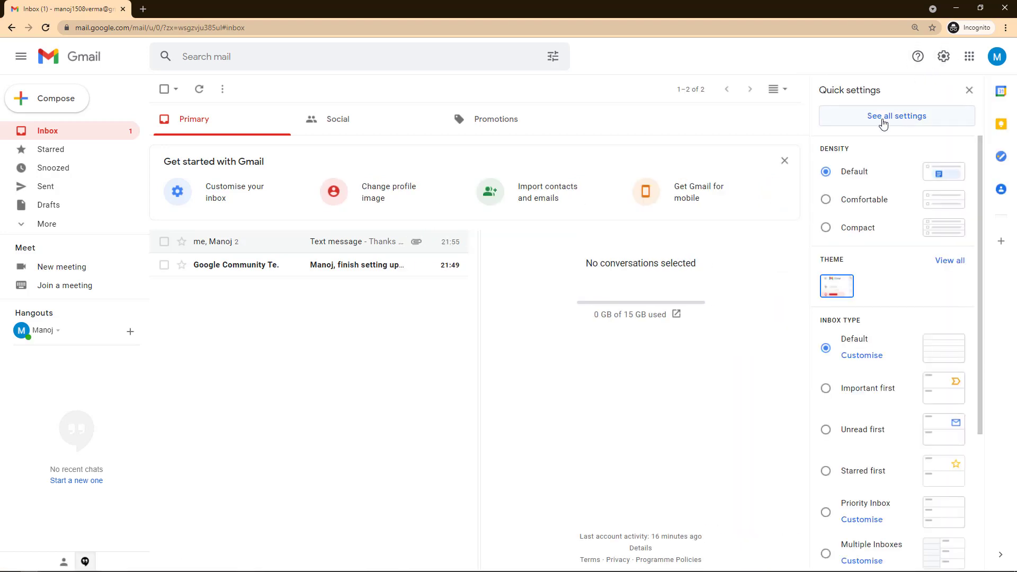
pyautogui.click(914, 123)
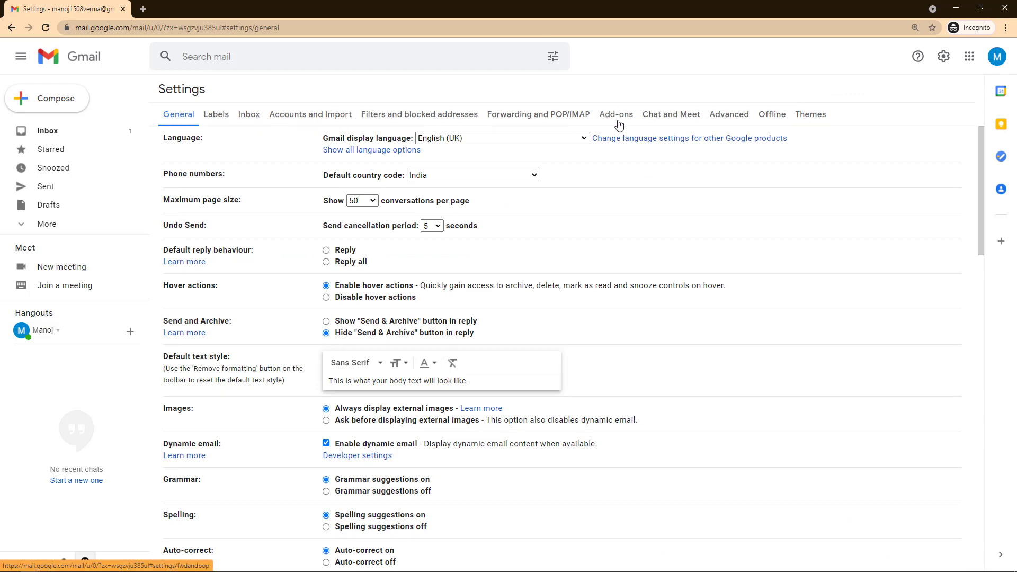
# Open the change-password page from the Accounts and Import settings, verify with the account password, and close it without changing anything
pyautogui.click(336, 118)
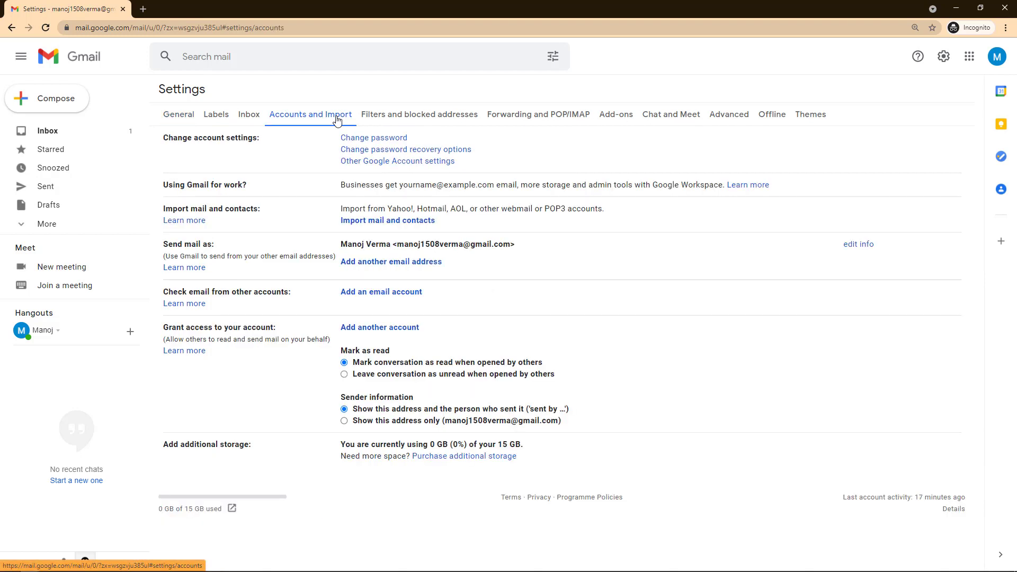
pyautogui.click(387, 141)
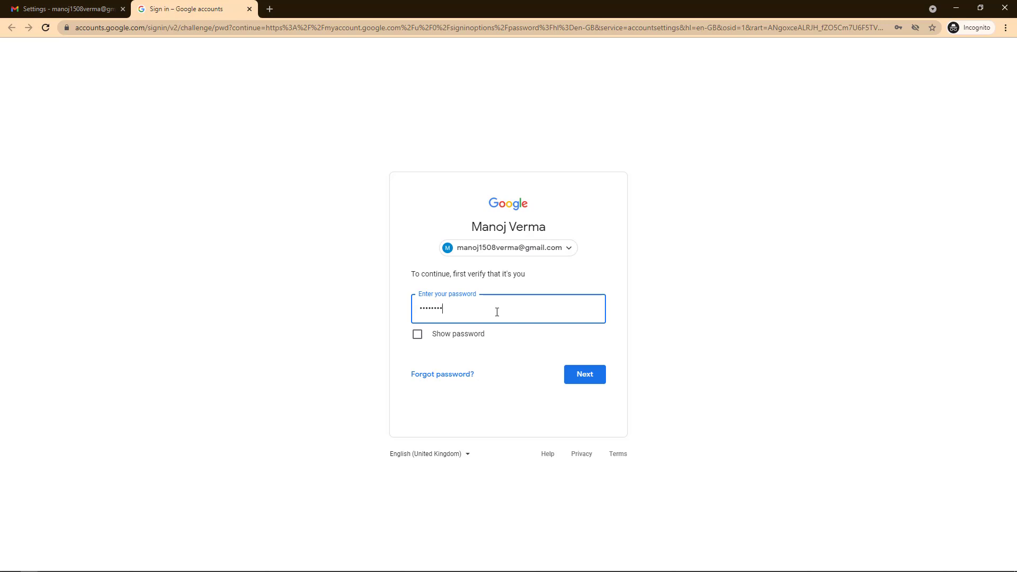
pyautogui.click(595, 379)
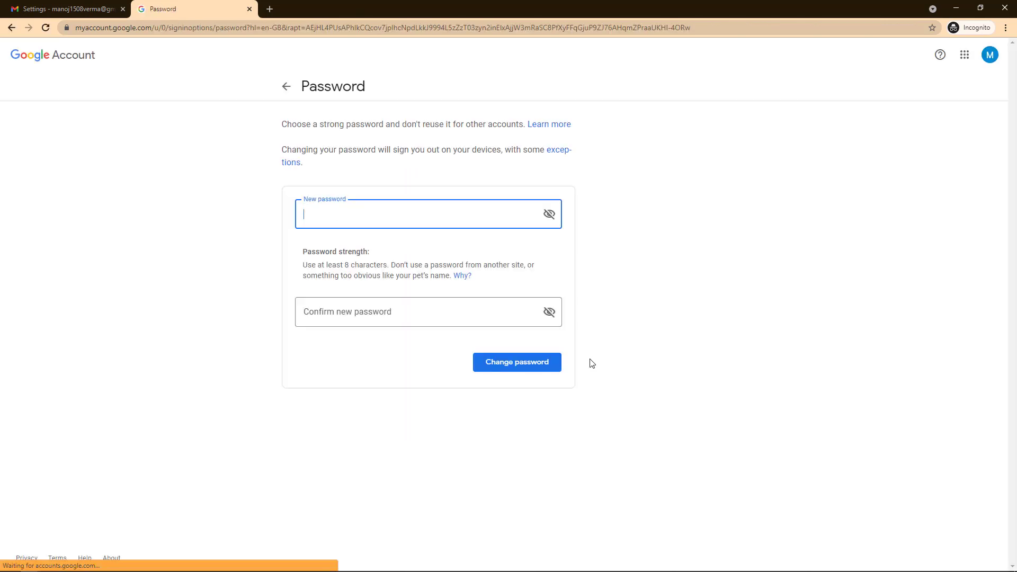
pyautogui.click(328, 310)
pyautogui.click(227, 323)
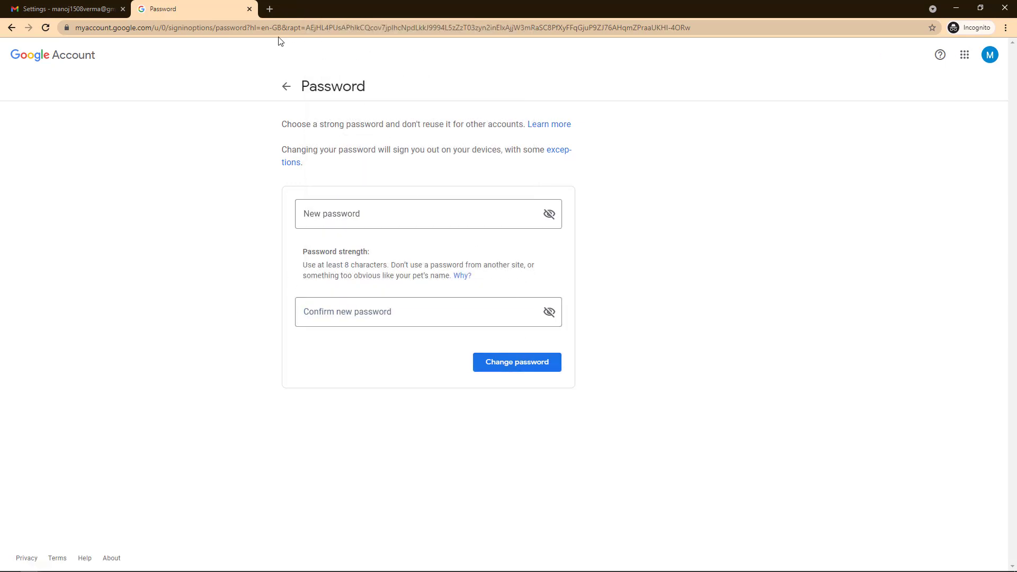
pyautogui.click(250, 9)
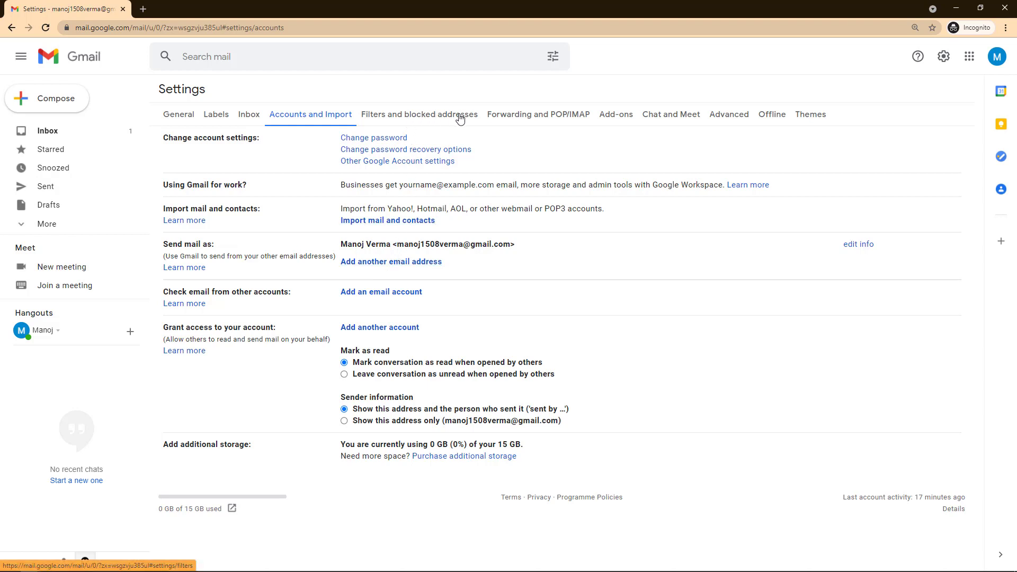
# Apply the coastal bridge photo as the mailbox theme and save it
pyautogui.click(822, 116)
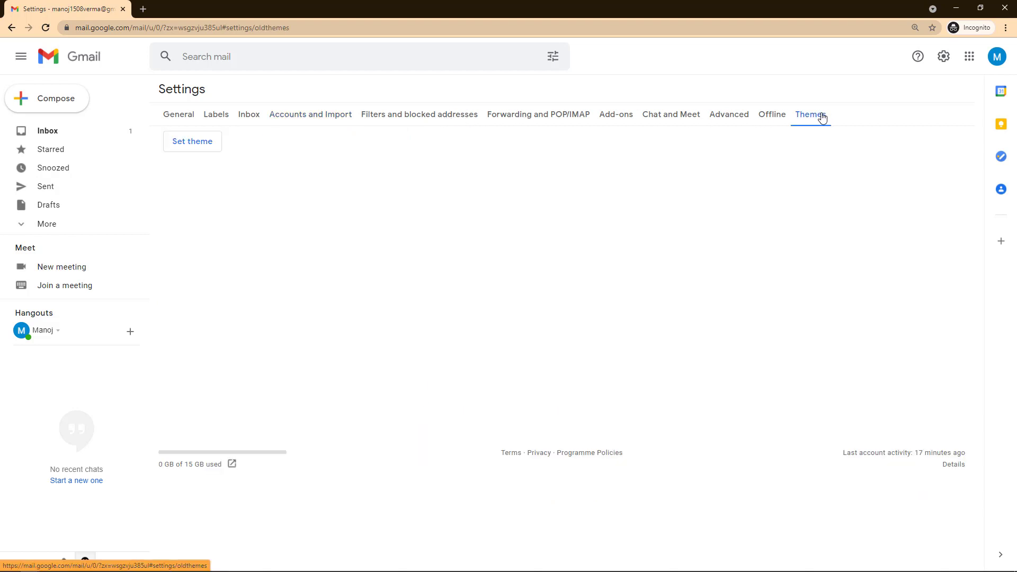
pyautogui.click(196, 141)
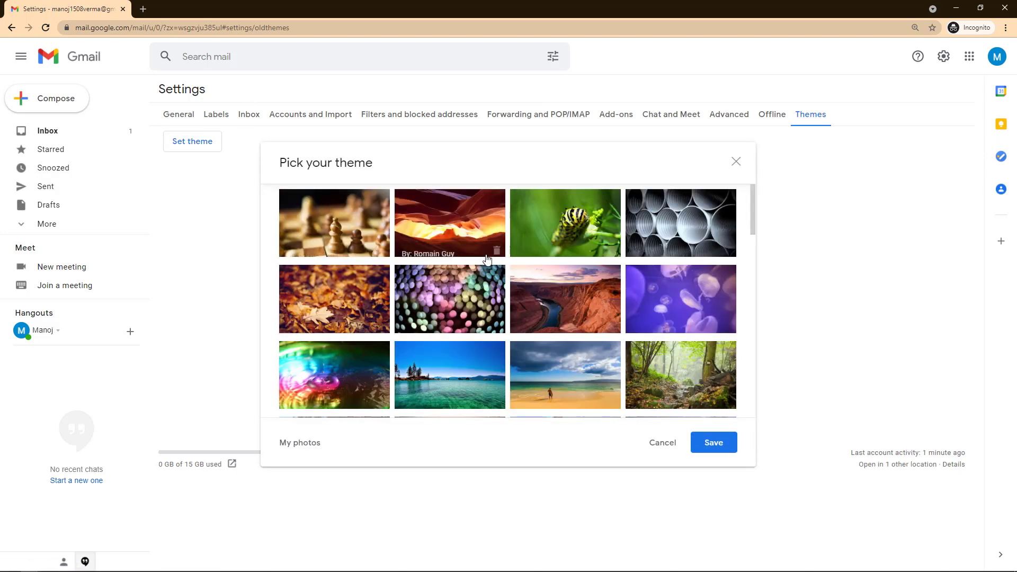
pyautogui.scroll(-3, 450, 275)
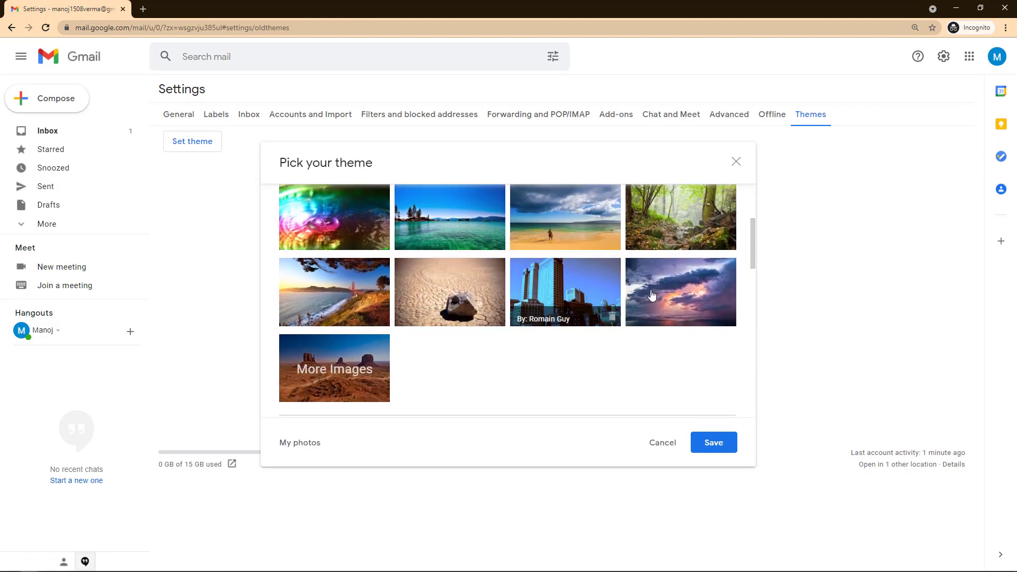
pyautogui.click(345, 294)
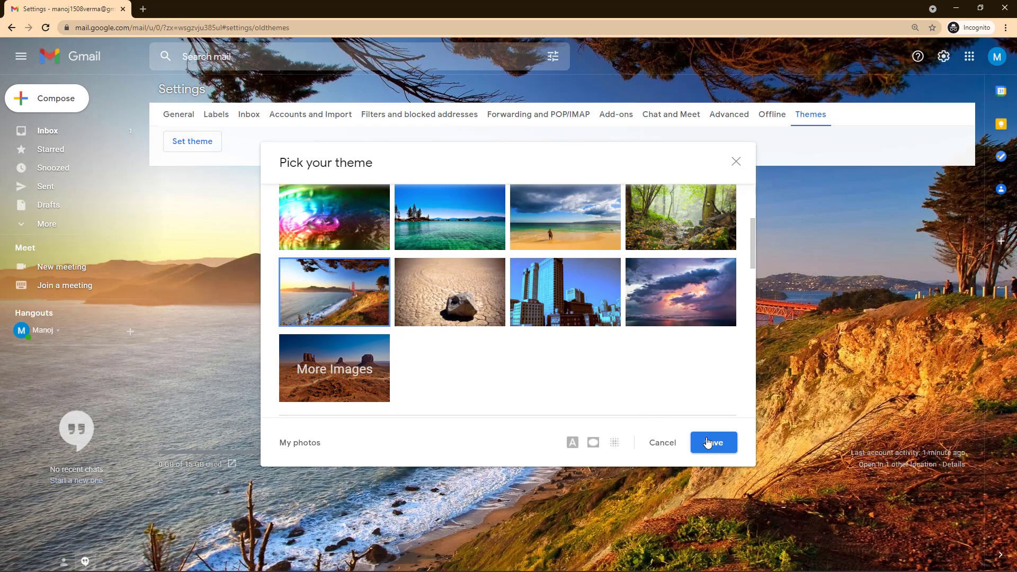
pyautogui.click(707, 443)
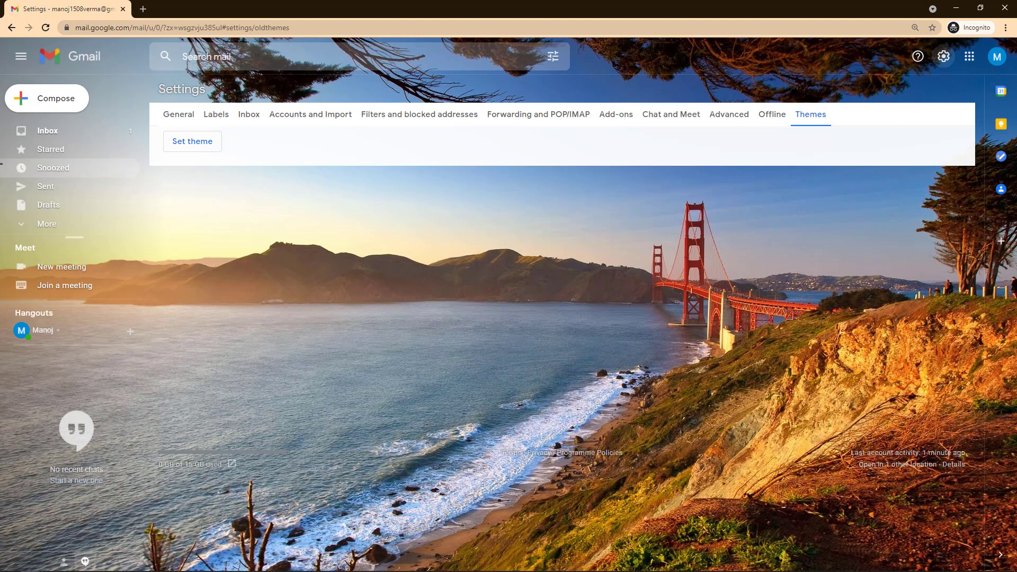
# Return to the inbox, view the first page of the Import contacts and emails setup, and close it
pyautogui.click(48, 130)
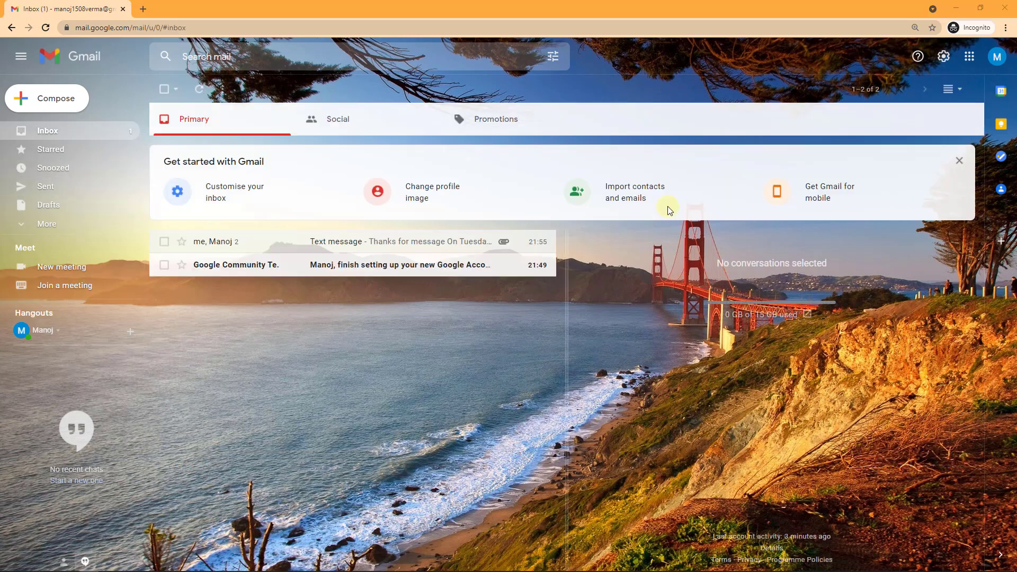
pyautogui.click(640, 196)
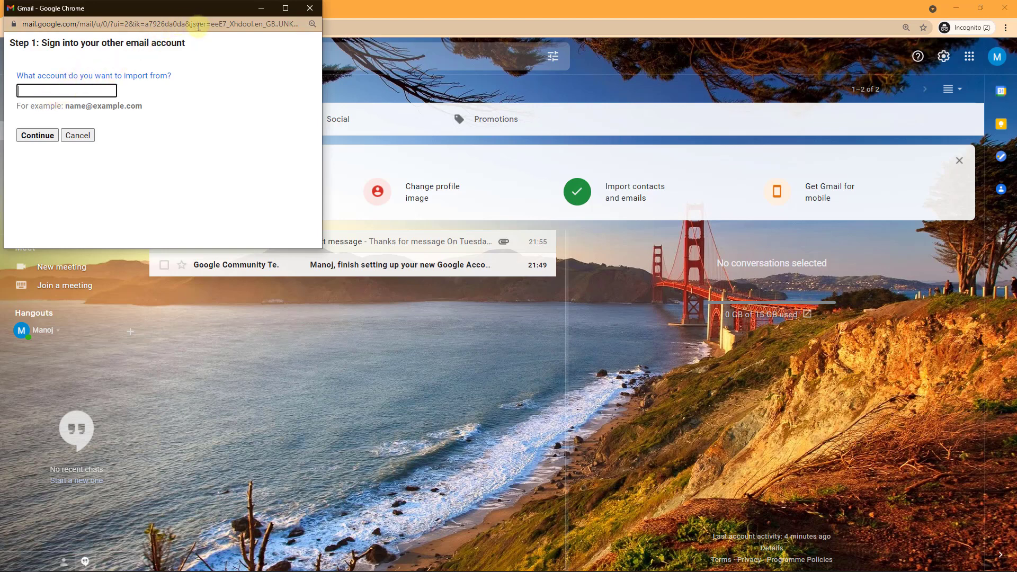
pyautogui.click(308, 10)
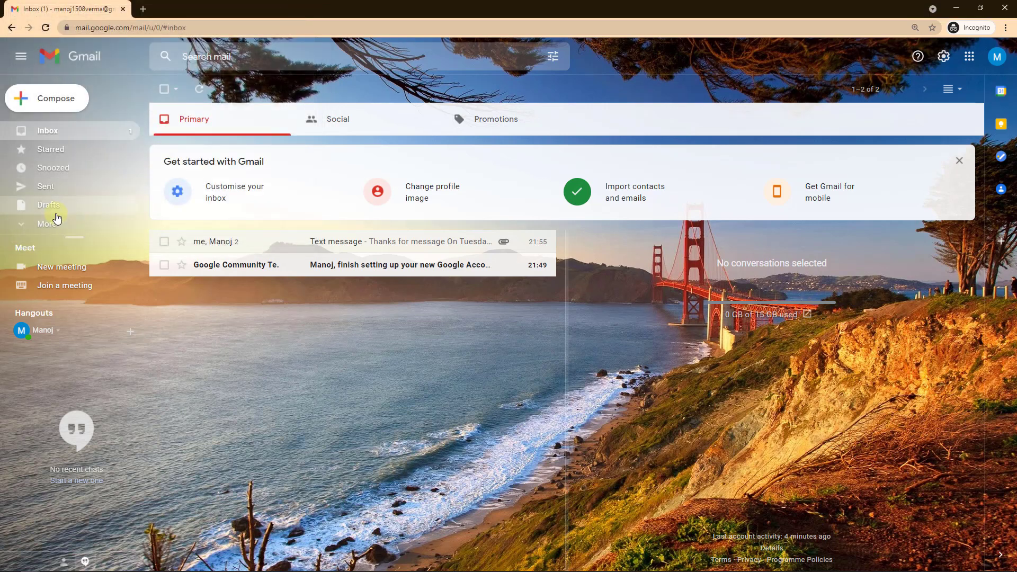
# Star the Google Community email in the inbox and view it in the Starred folder
pyautogui.click(43, 226)
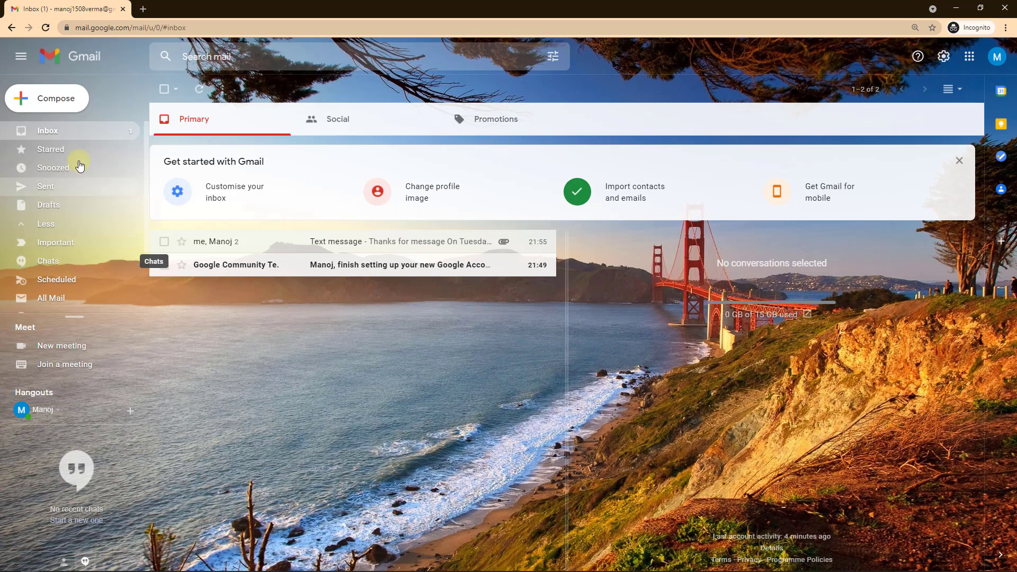
pyautogui.click(66, 137)
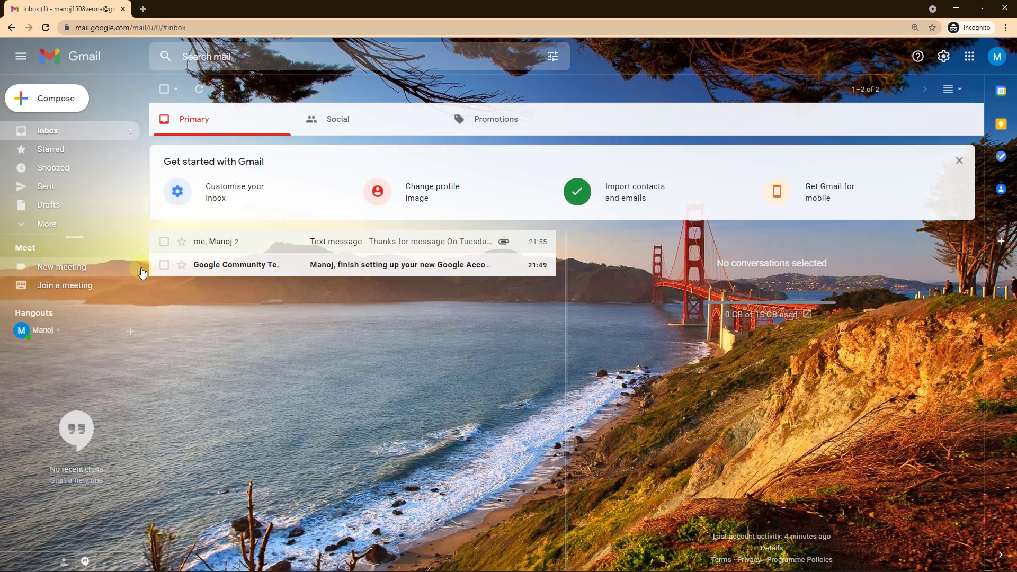
pyautogui.click(182, 264)
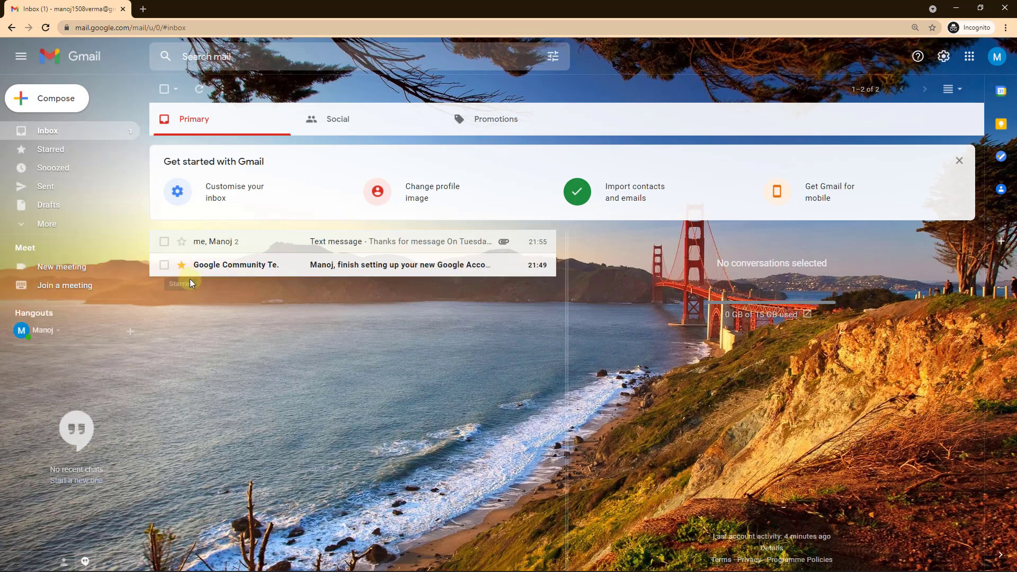
pyautogui.click(52, 151)
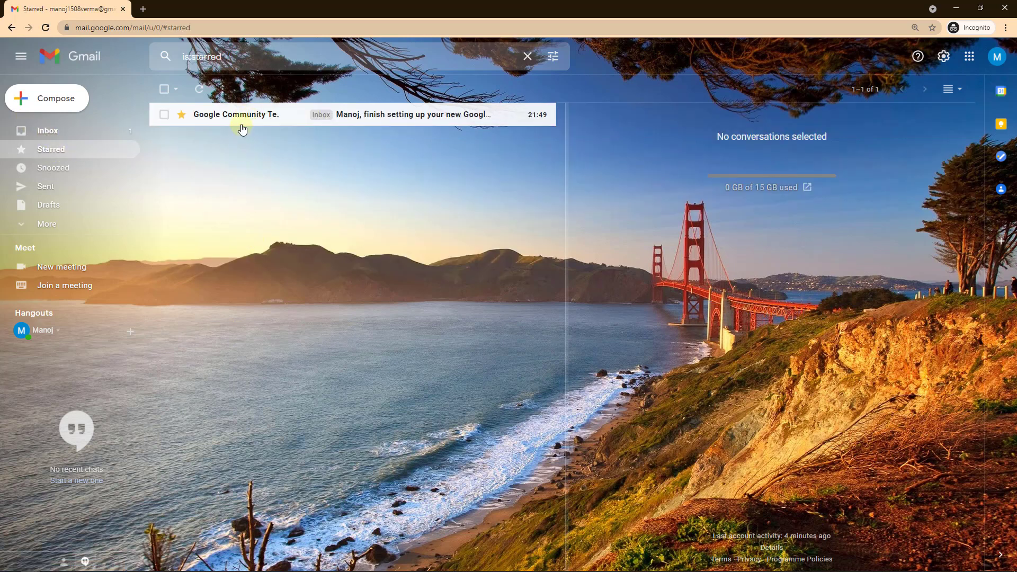
pyautogui.click(53, 135)
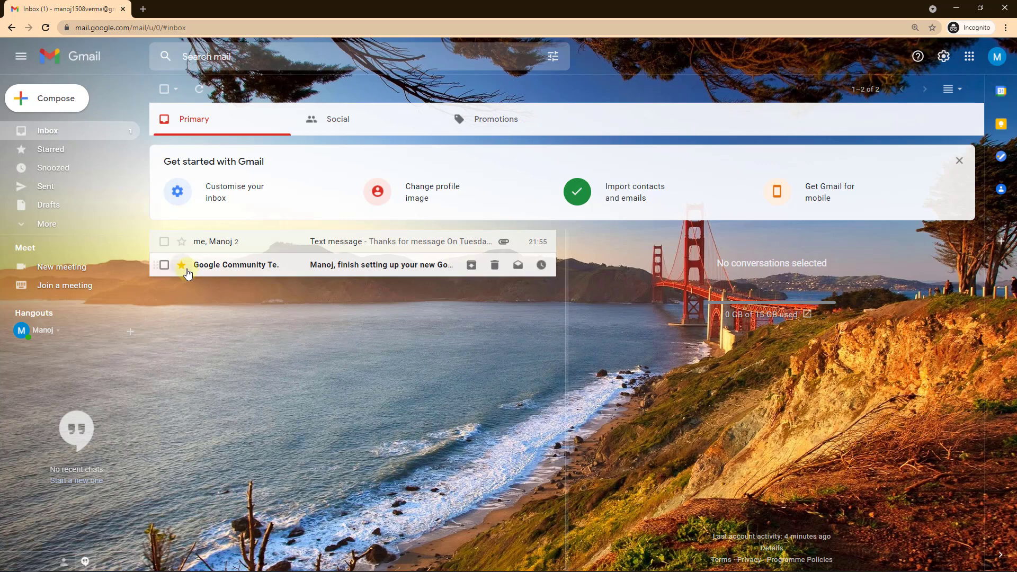
pyautogui.click(65, 153)
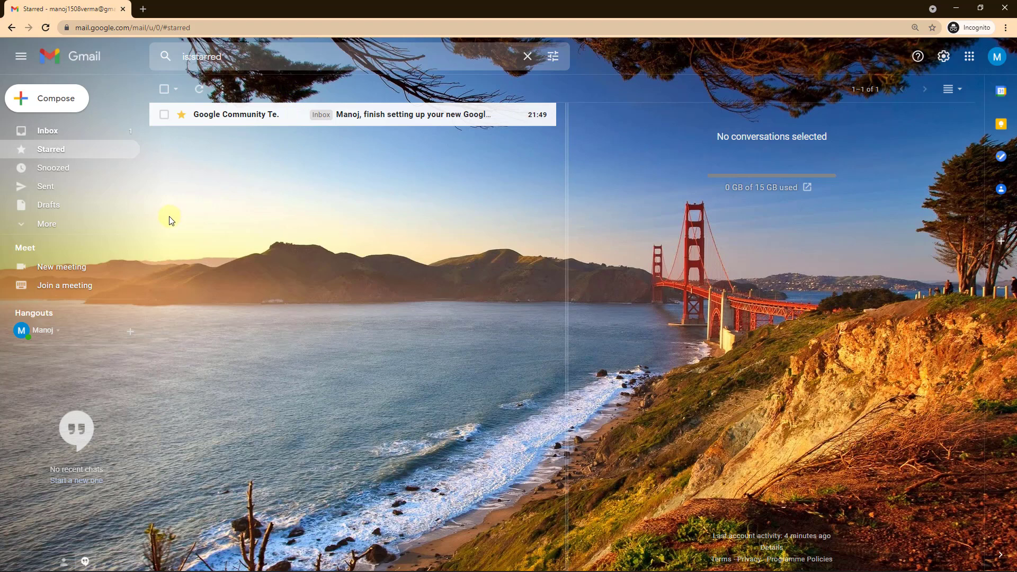
# Set the display density to Comfortable and the reading pane to No split in the quick settings
pyautogui.click(946, 59)
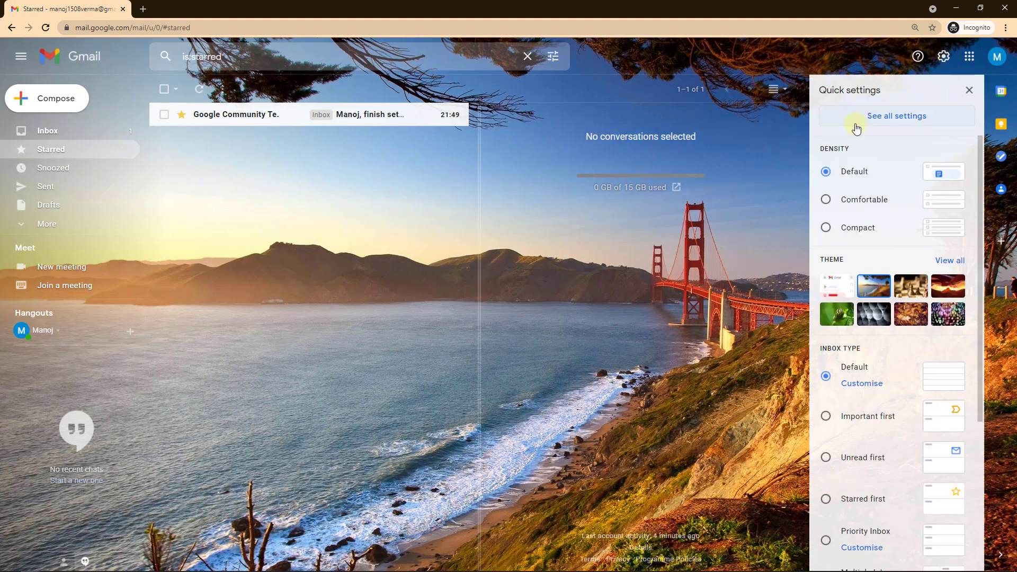
pyautogui.click(840, 200)
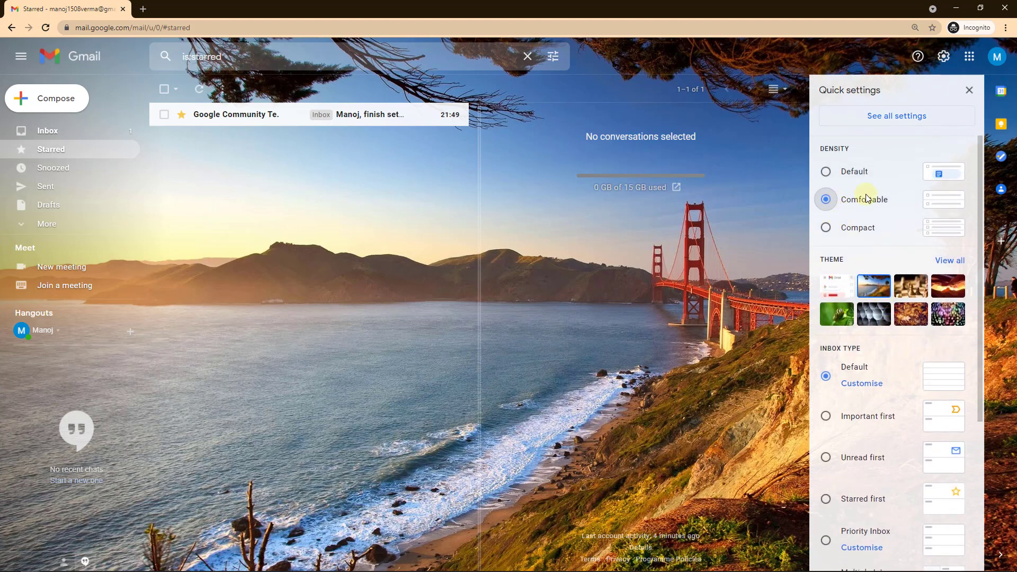
pyautogui.scroll(-2, 865, 257)
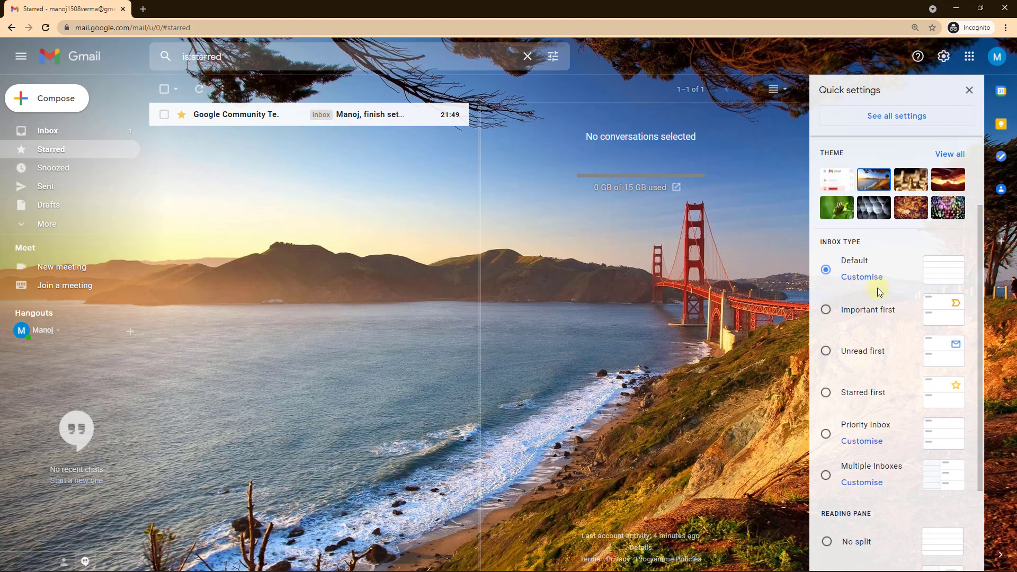
pyautogui.scroll(-2, 874, 318)
pyautogui.click(845, 424)
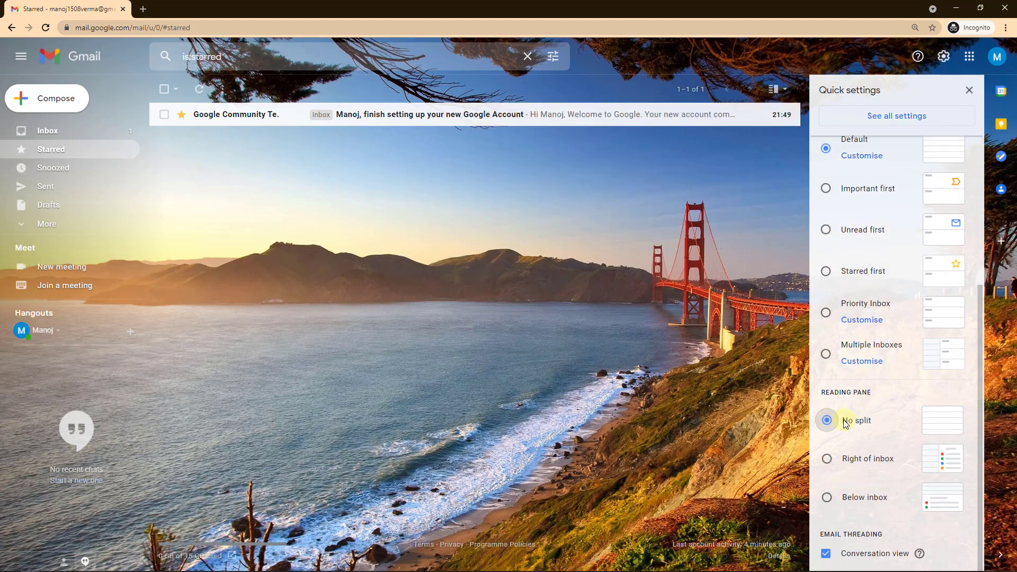
pyautogui.scroll(4, 895, 313)
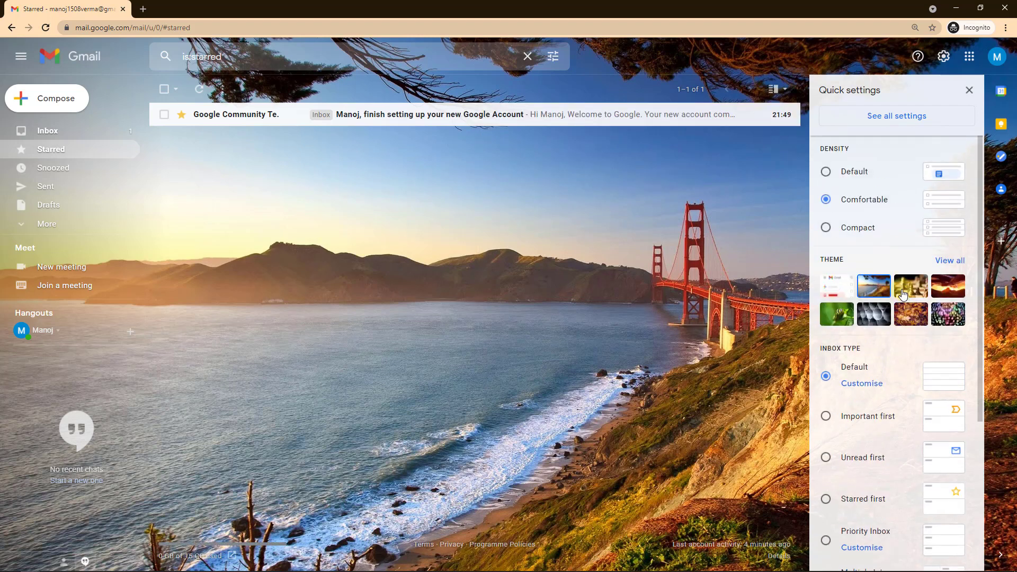
# Open the full settings page and set the maximum page size to 100 conversations per page
pyautogui.click(892, 116)
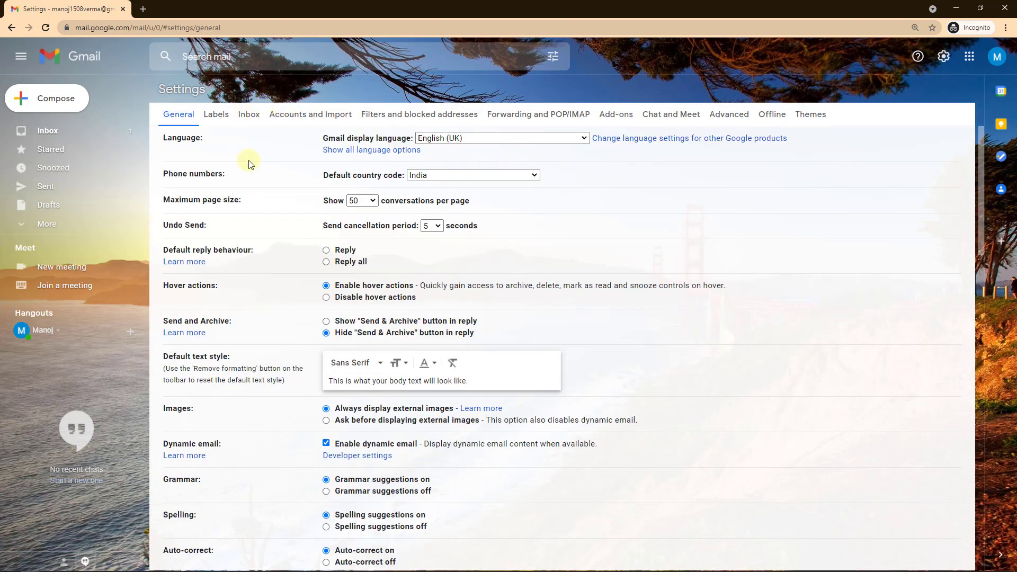
pyautogui.click(365, 201)
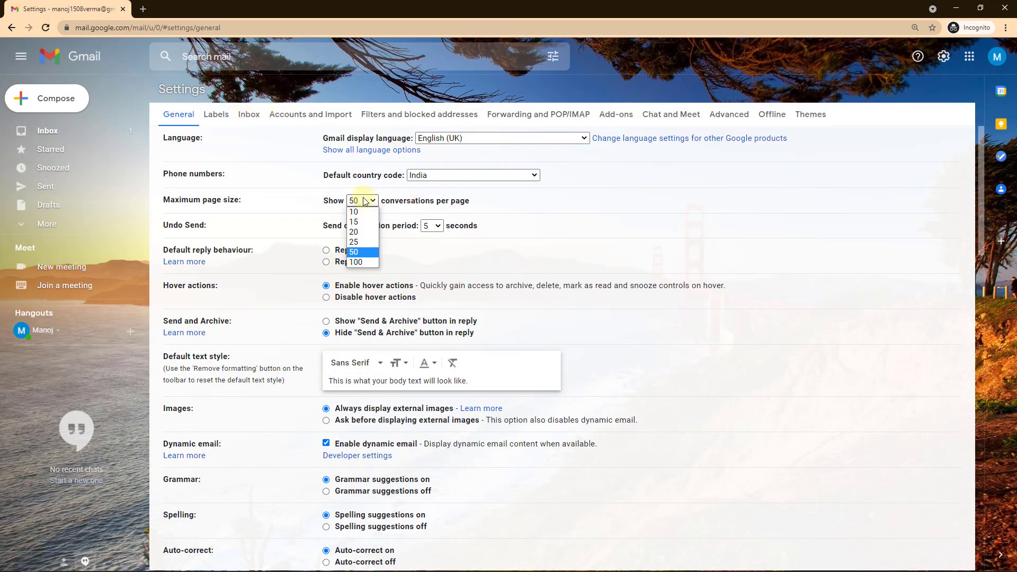
pyautogui.click(364, 262)
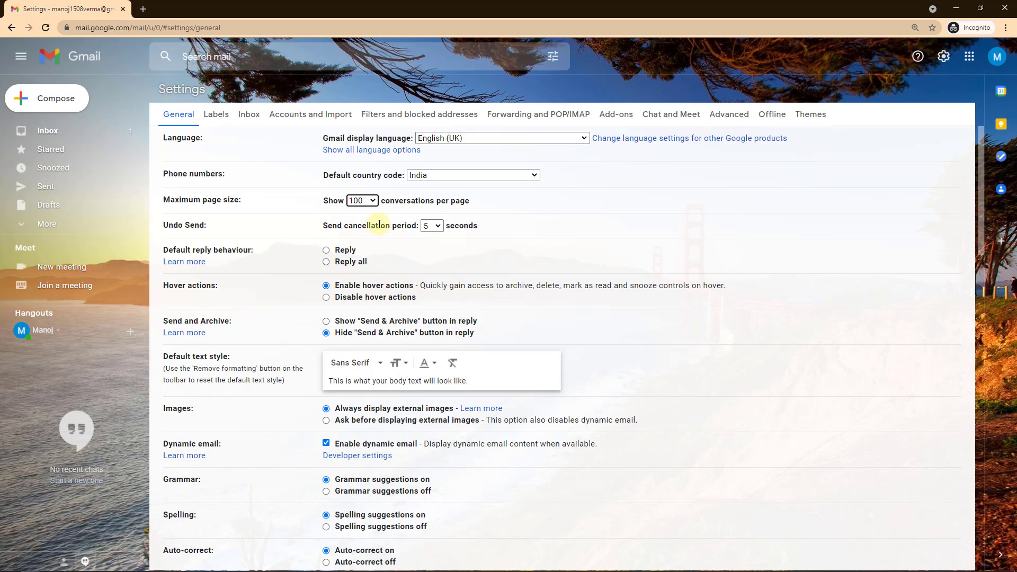
# Try a 10-second Undo Send cancellation period and set it back to 5 seconds
pyautogui.click(434, 226)
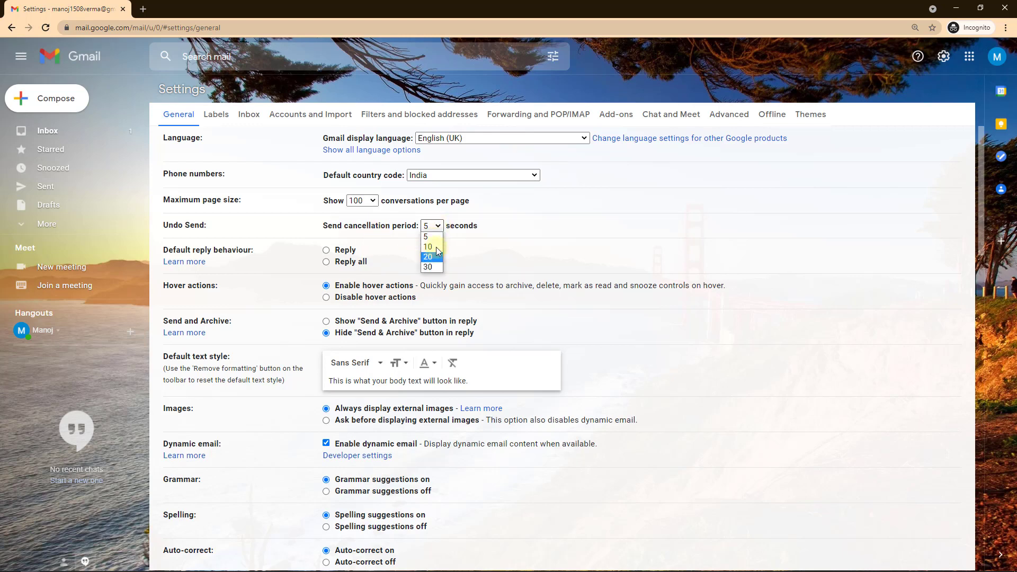
pyautogui.click(490, 244)
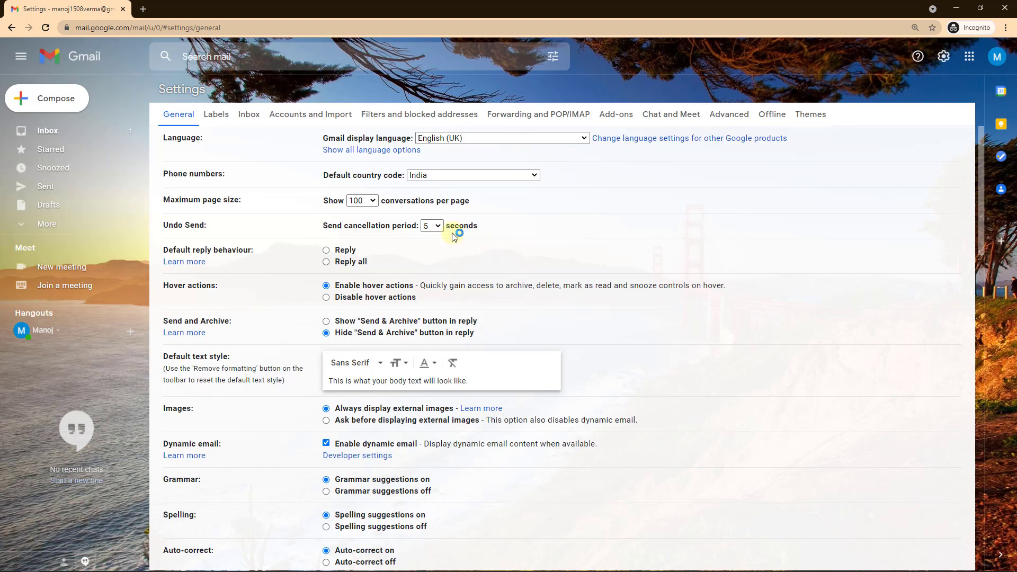
pyautogui.click(438, 227)
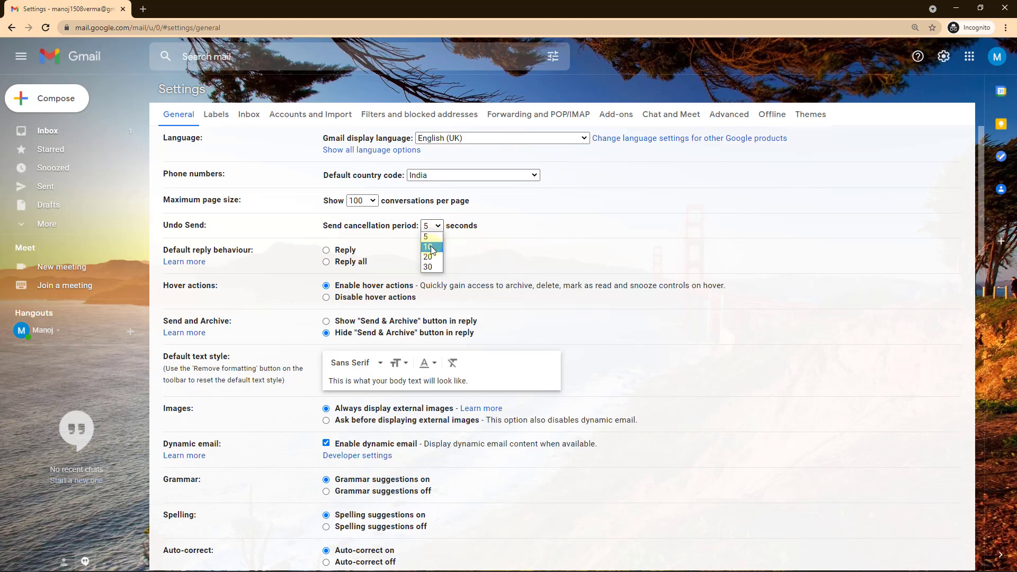
pyautogui.click(433, 248)
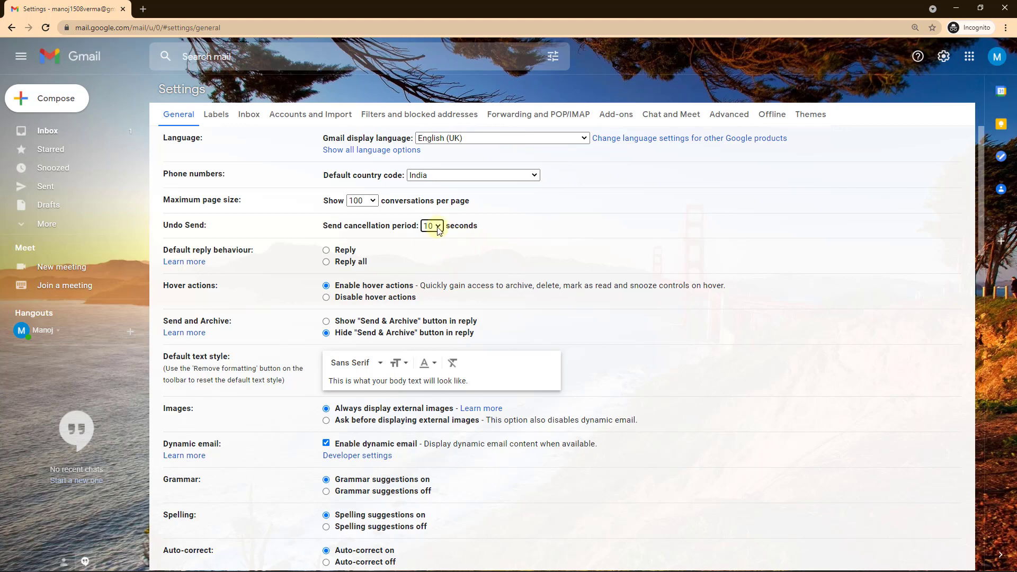
pyautogui.click(438, 231)
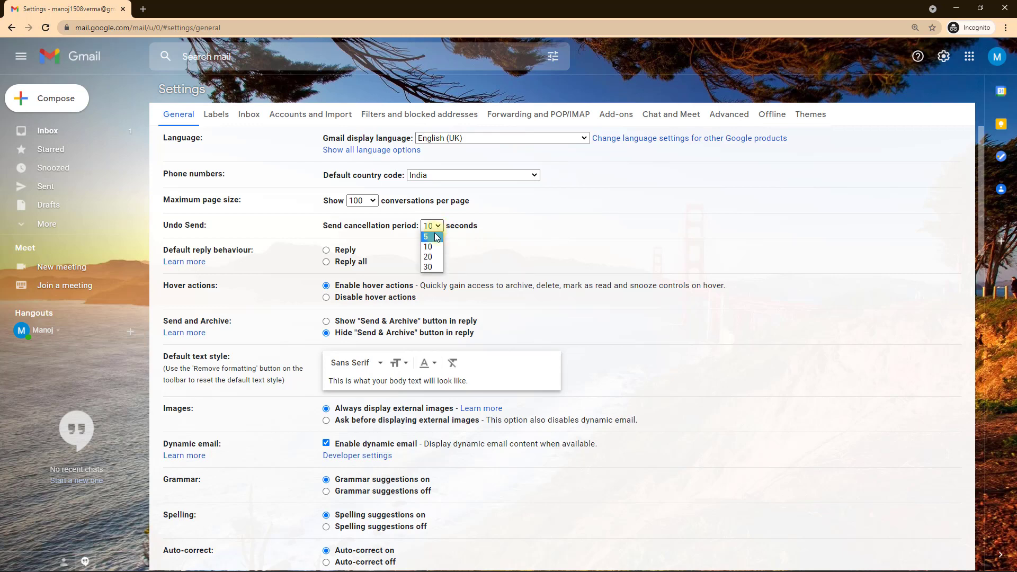
pyautogui.click(437, 237)
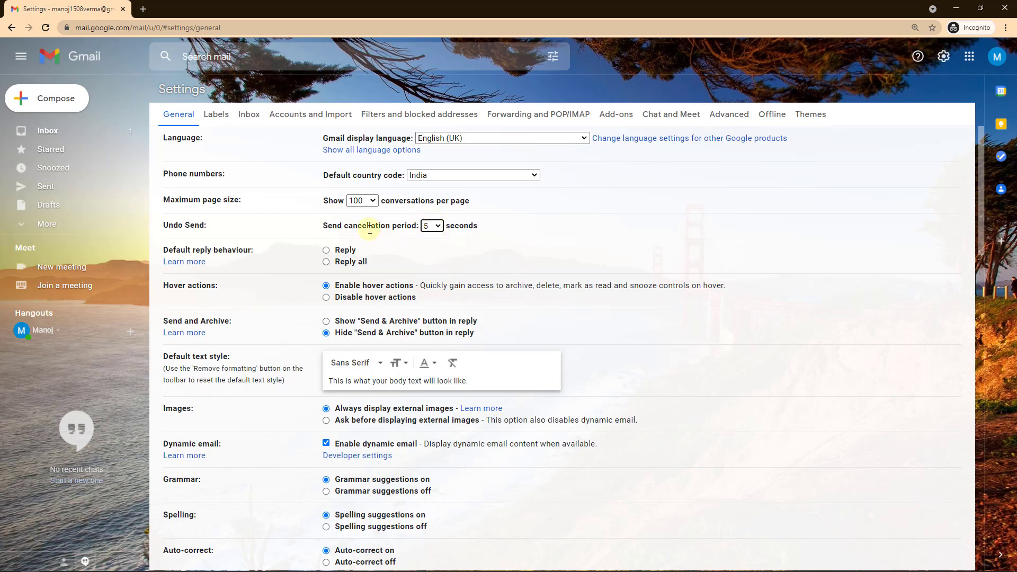
# Look through the General settings, from hover actions and default text style to stars, keyboard shortcuts and button labels
pyautogui.scroll(-4, 375, 209)
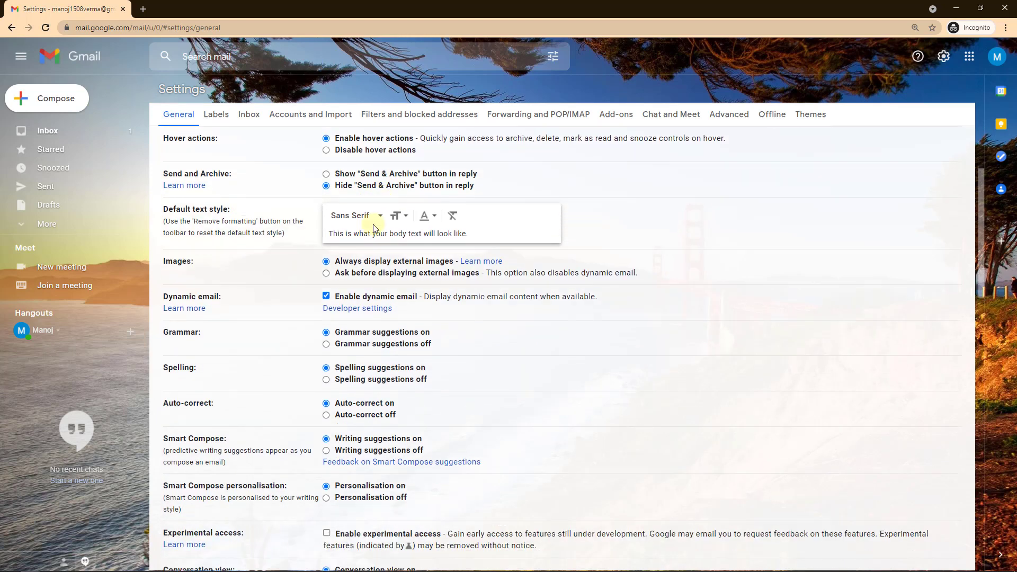
pyautogui.scroll(-4, 415, 265)
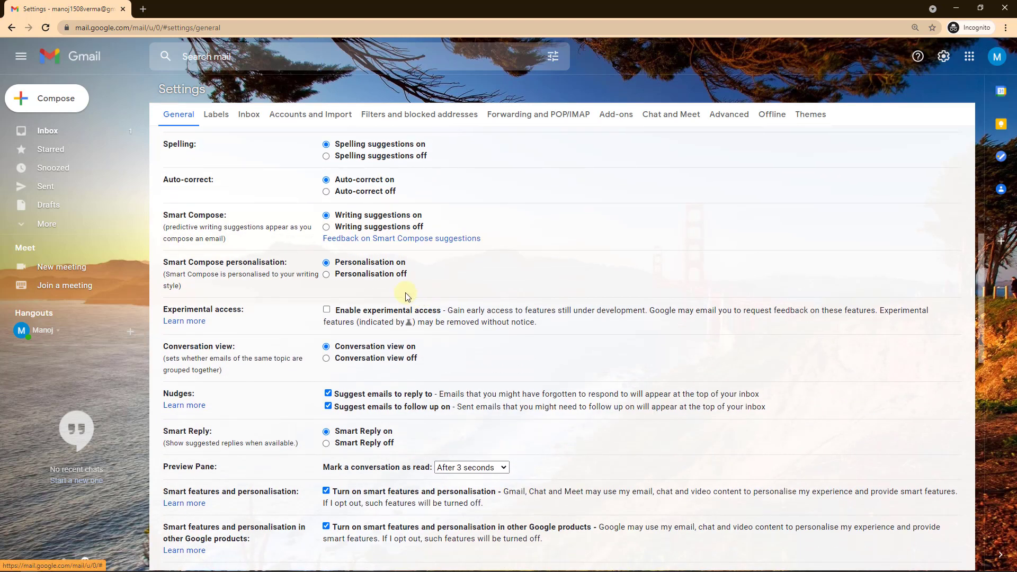
pyautogui.scroll(-3, 391, 313)
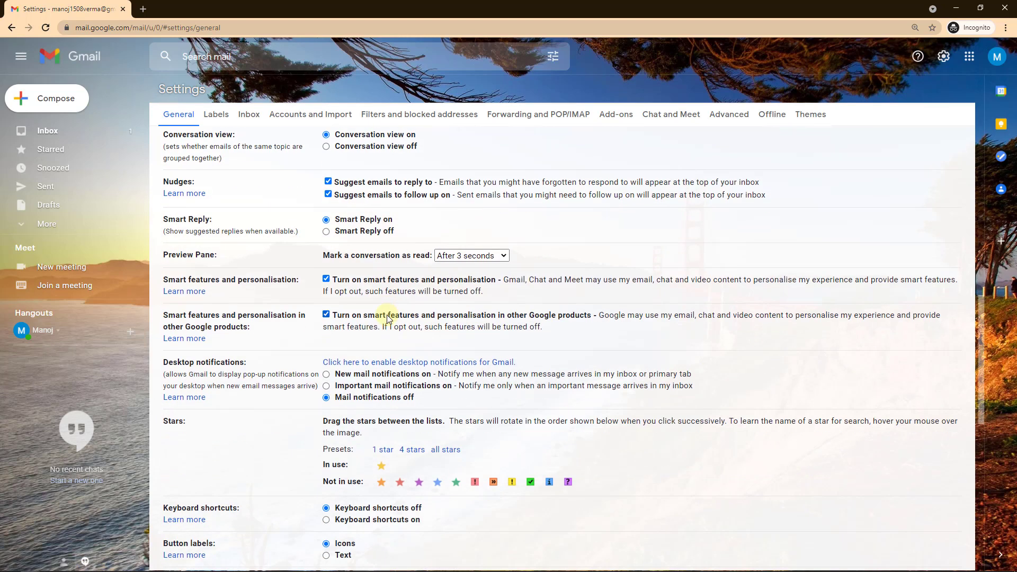
pyautogui.scroll(4, 387, 318)
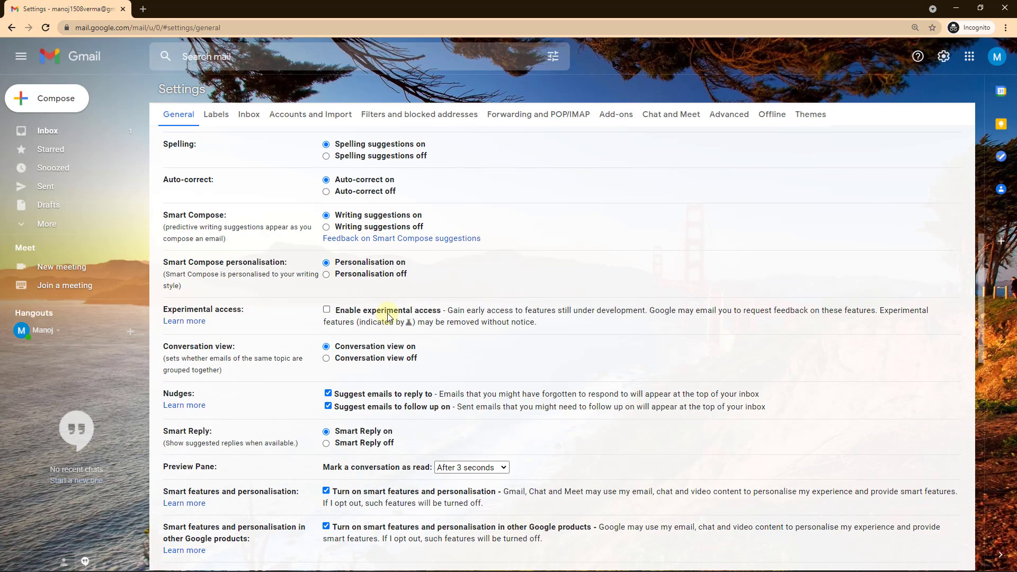
pyautogui.scroll(1, 389, 312)
pyautogui.scroll(3, 313, 256)
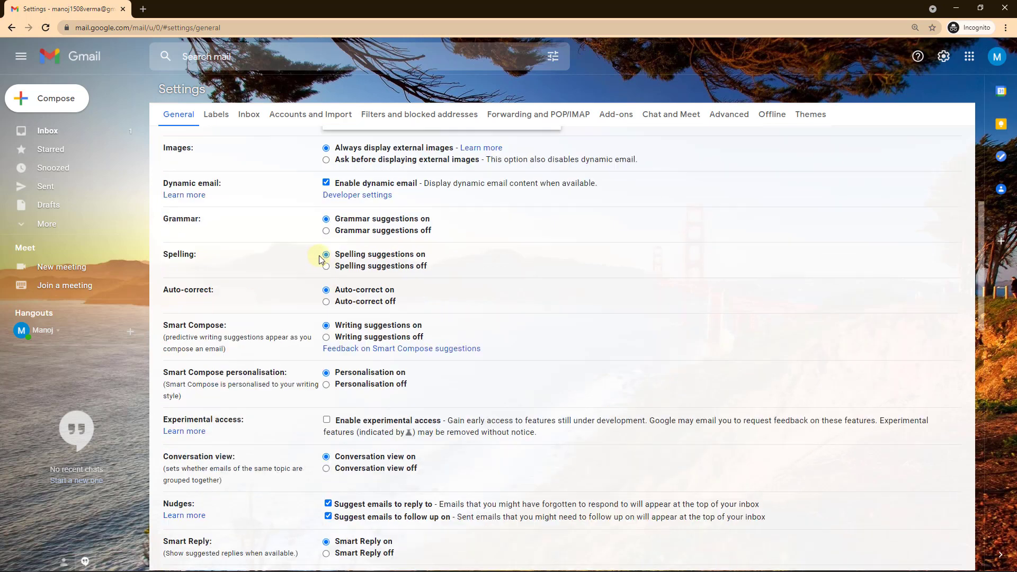
# In the Labels settings, hide the Snoozed label from the label list and show the Chats label
pyautogui.click(217, 114)
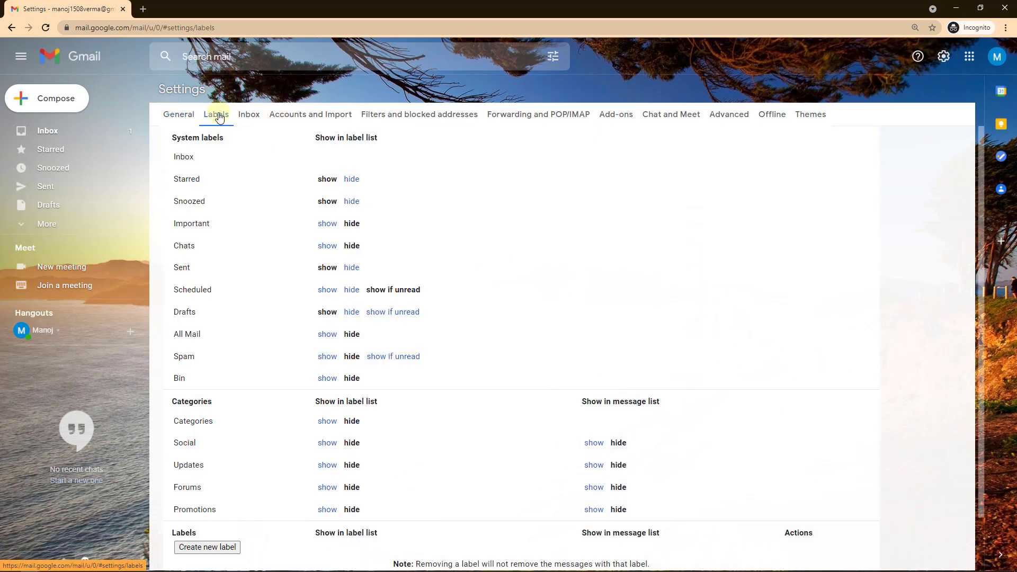
pyautogui.click(350, 201)
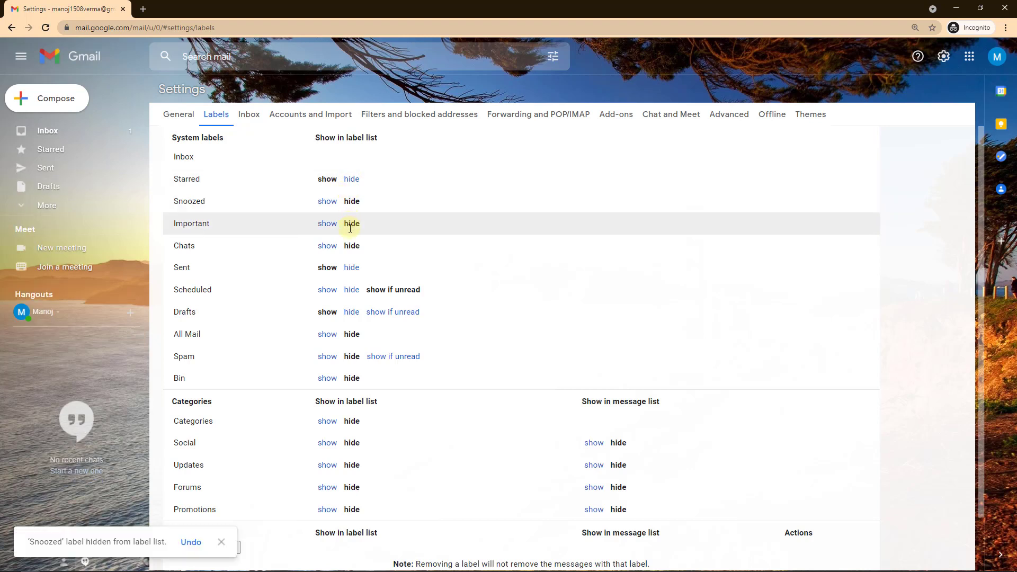
pyautogui.click(326, 246)
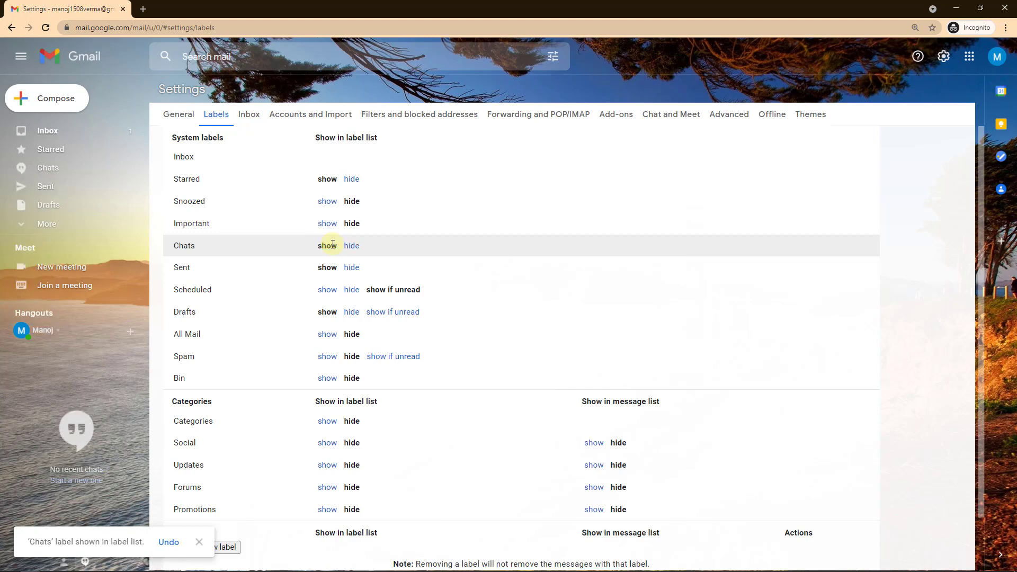
pyautogui.scroll(-1, 379, 315)
pyautogui.scroll(1, 382, 277)
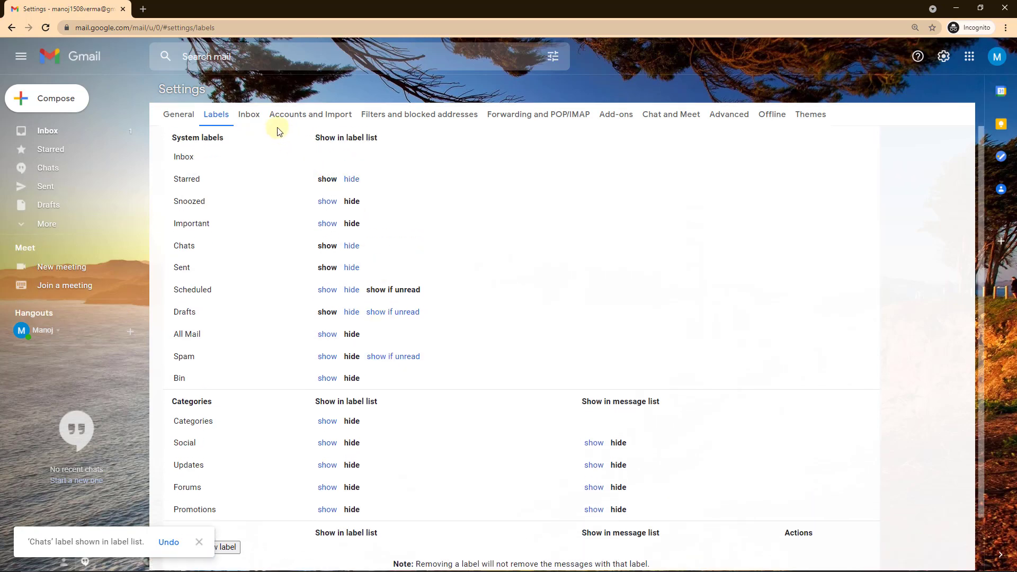
# In the Inbox settings, view the available inbox types and try switching the Social and Promotions categories off and on again
pyautogui.click(250, 115)
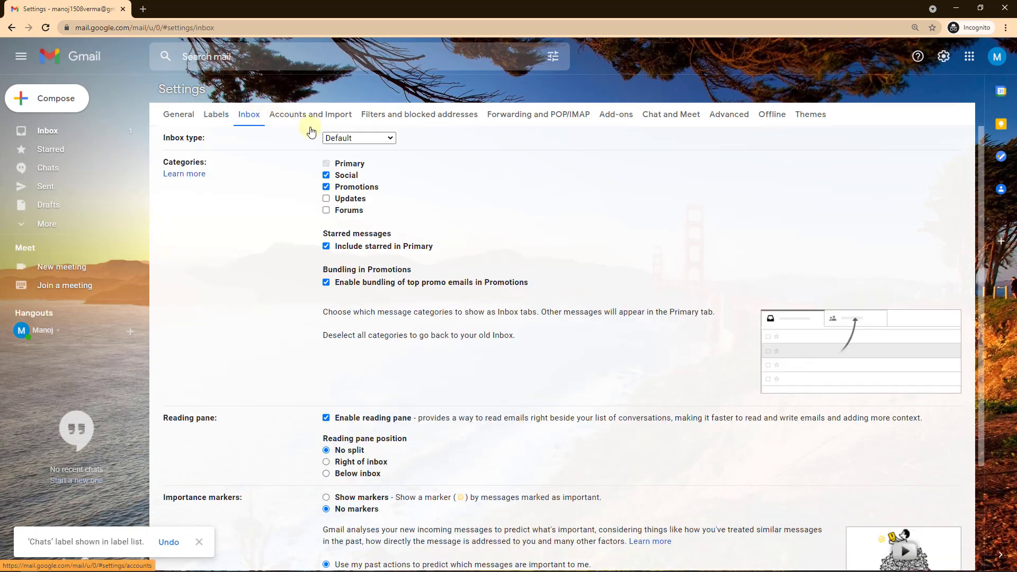
pyautogui.click(375, 139)
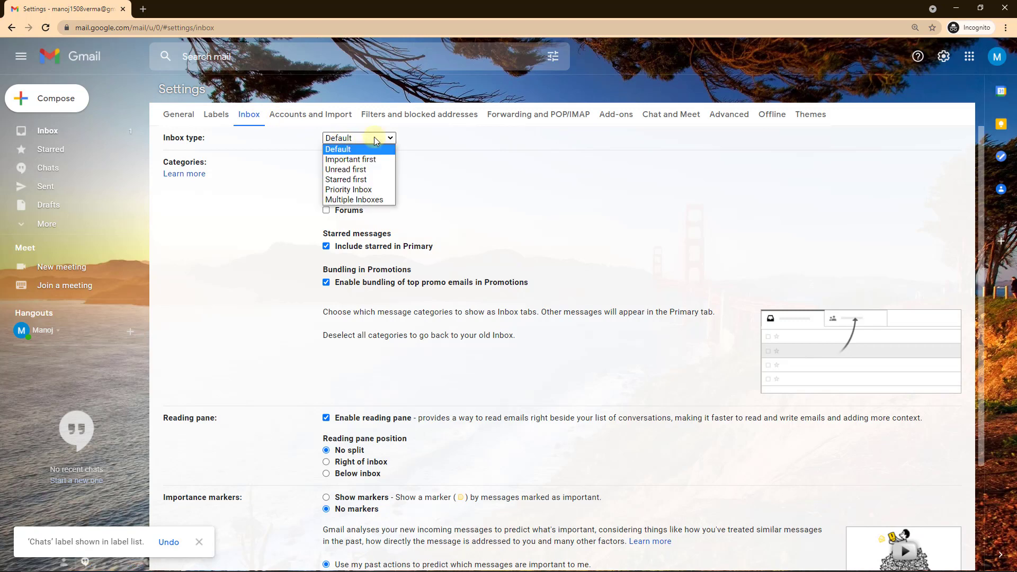
pyautogui.click(432, 141)
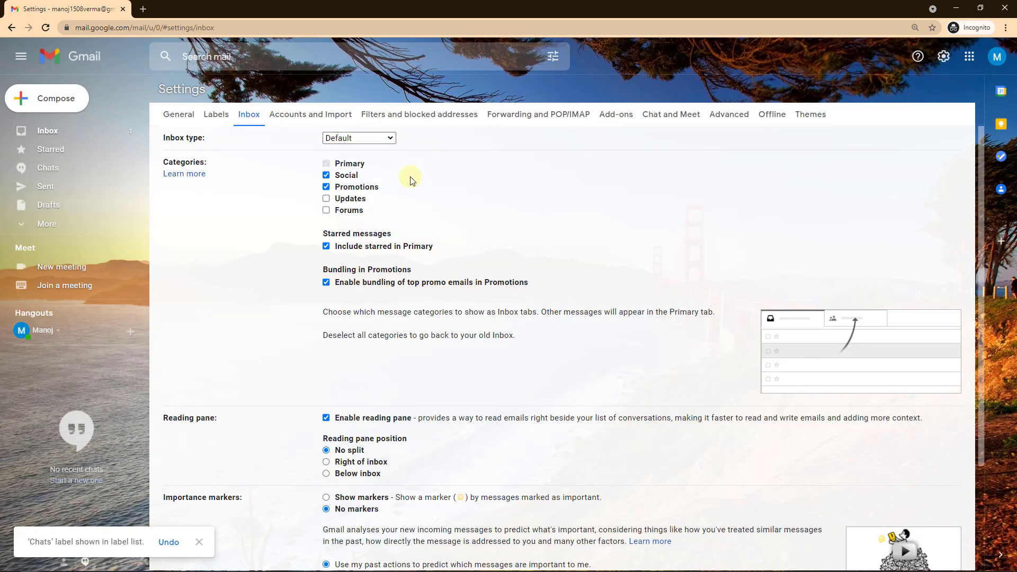
pyautogui.click(326, 176)
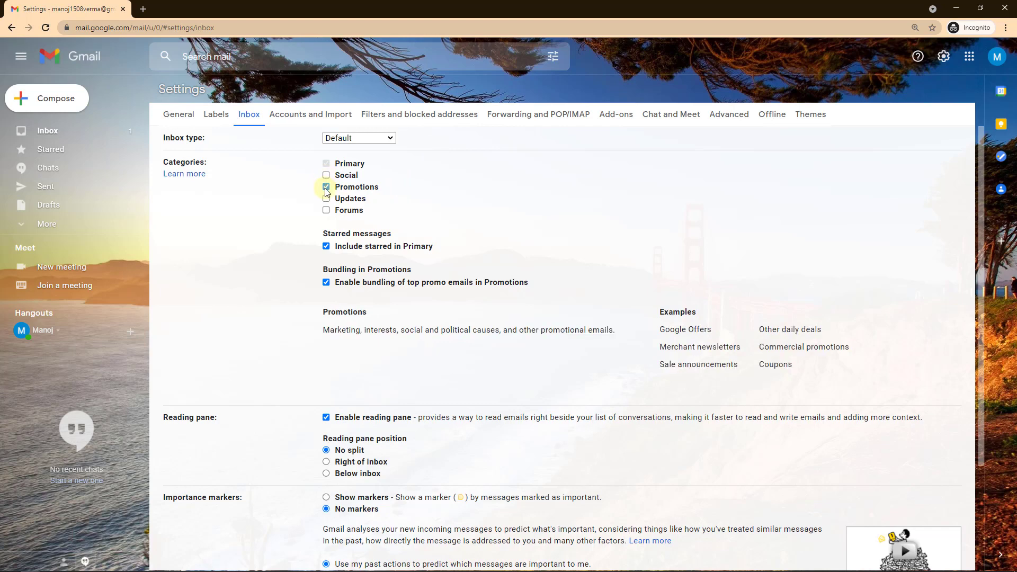
pyautogui.click(326, 188)
pyautogui.click(326, 187)
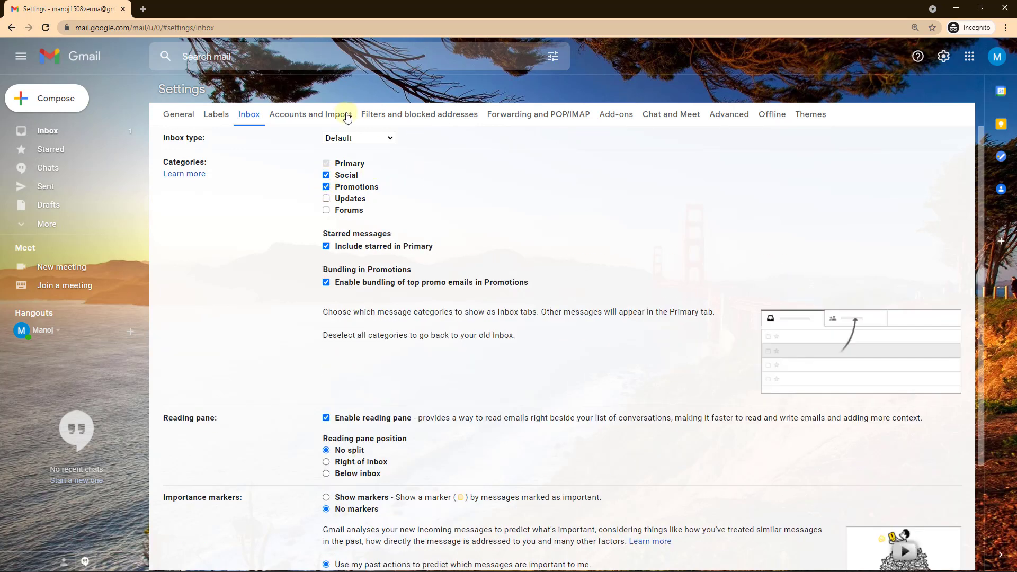
# View the Accounts and Import and the Filters and blocked addresses settings, and return to the inbox, discarding unsaved changes
pyautogui.click(329, 115)
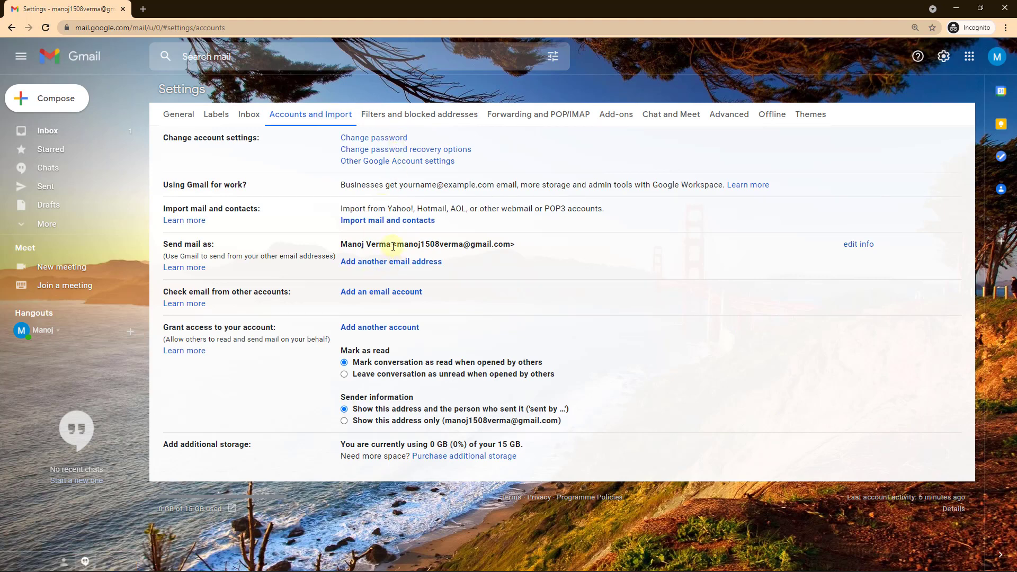
pyautogui.click(409, 117)
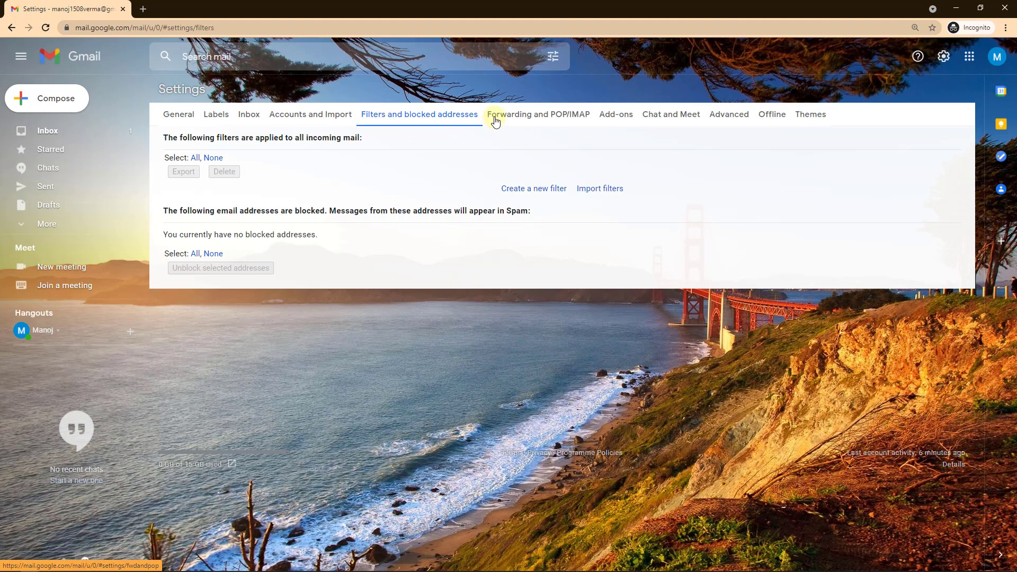
pyautogui.click(79, 132)
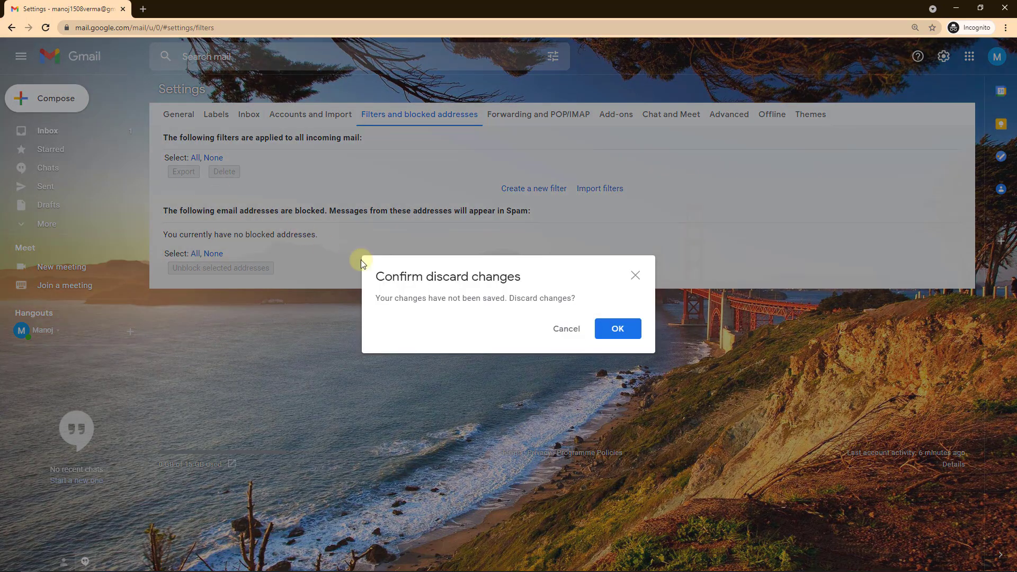
pyautogui.click(615, 330)
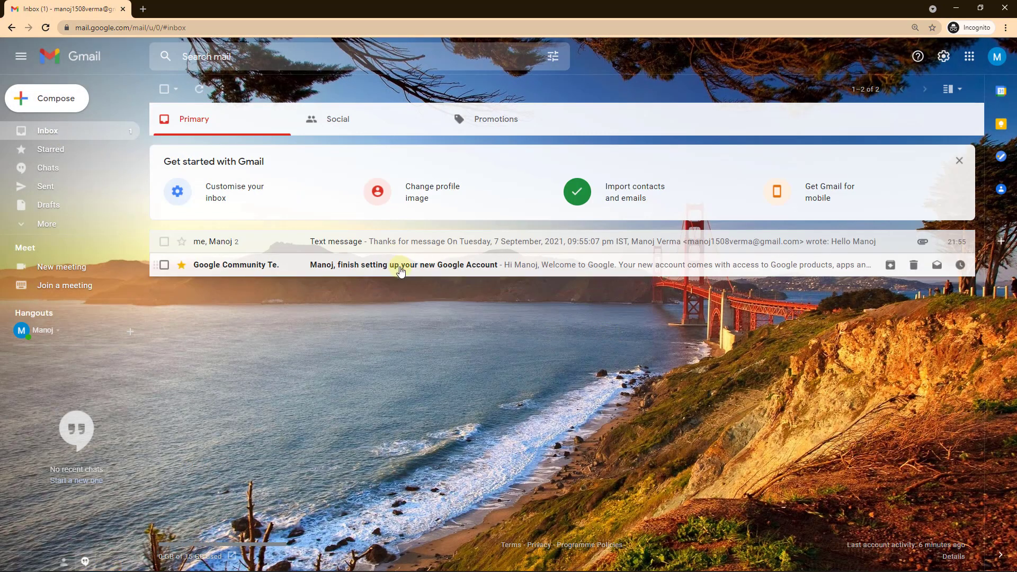
# Read the "Text message" conversation in the inbox and view the additional actions available for its latest reply
pyautogui.click(378, 249)
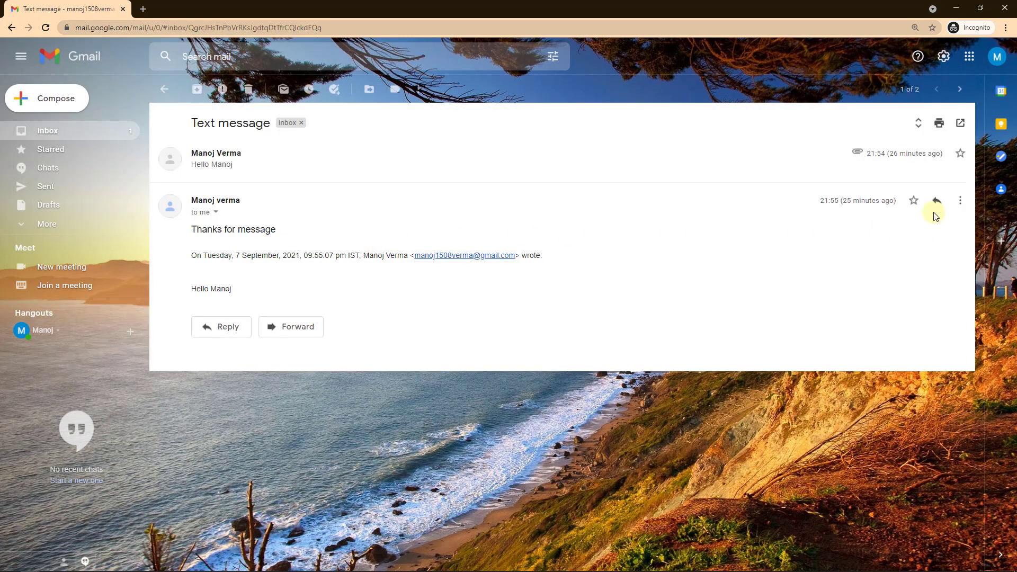
pyautogui.click(961, 201)
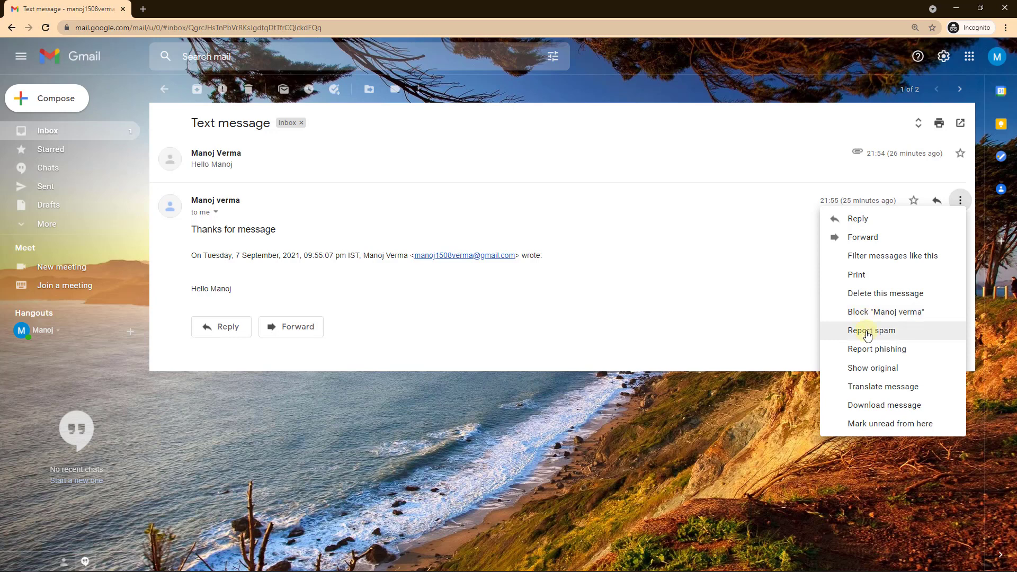
pyautogui.click(710, 312)
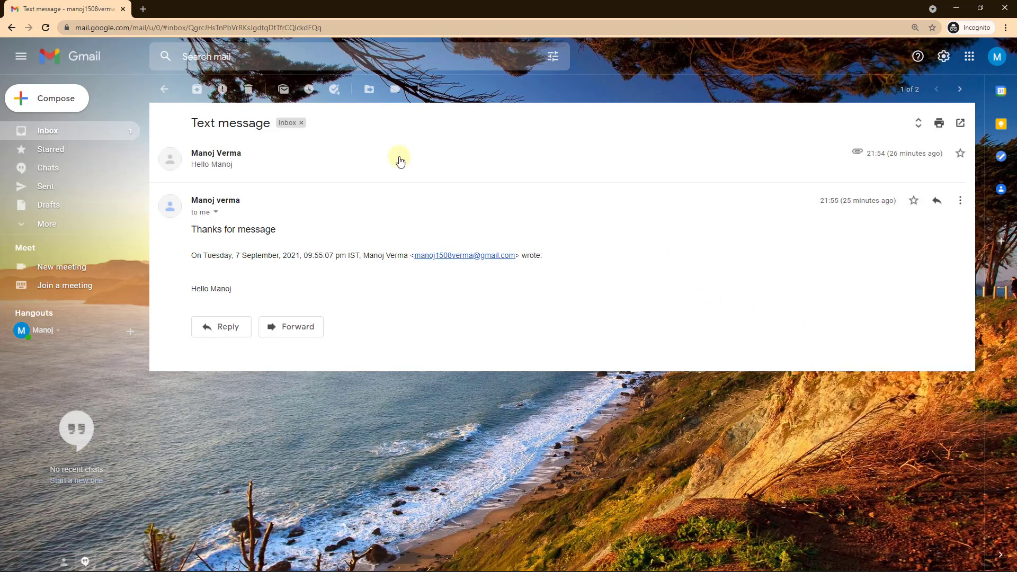
pyautogui.click(961, 200)
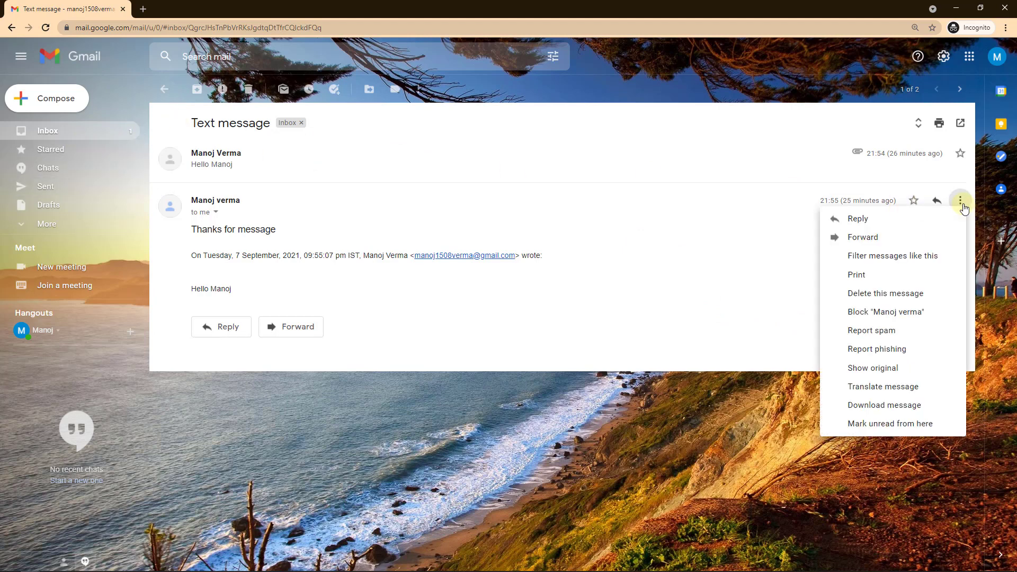
pyautogui.click(642, 326)
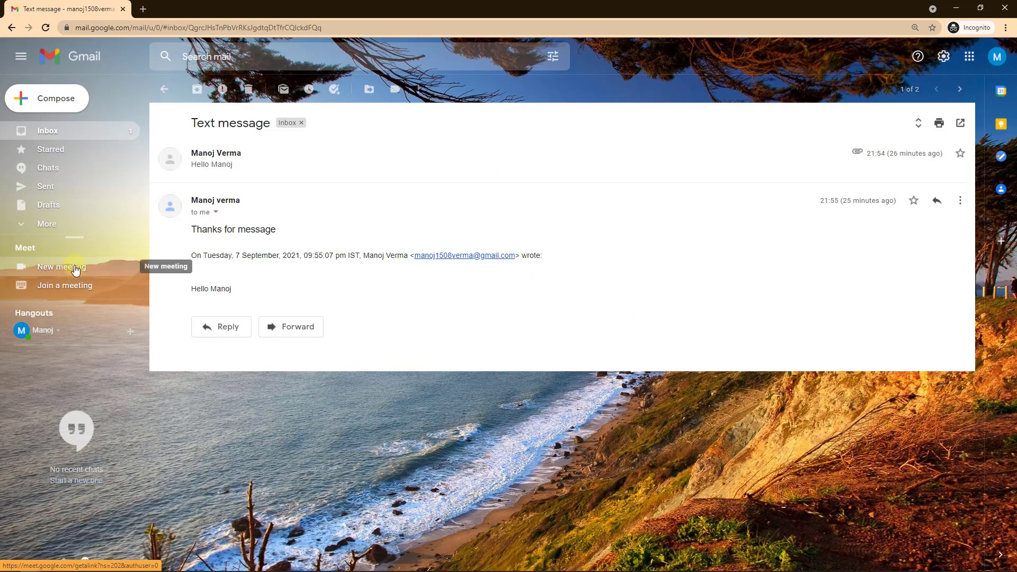
# Open a new browser tab and return to the Gmail conversation
pyautogui.click(140, 8)
pyautogui.click(96, 10)
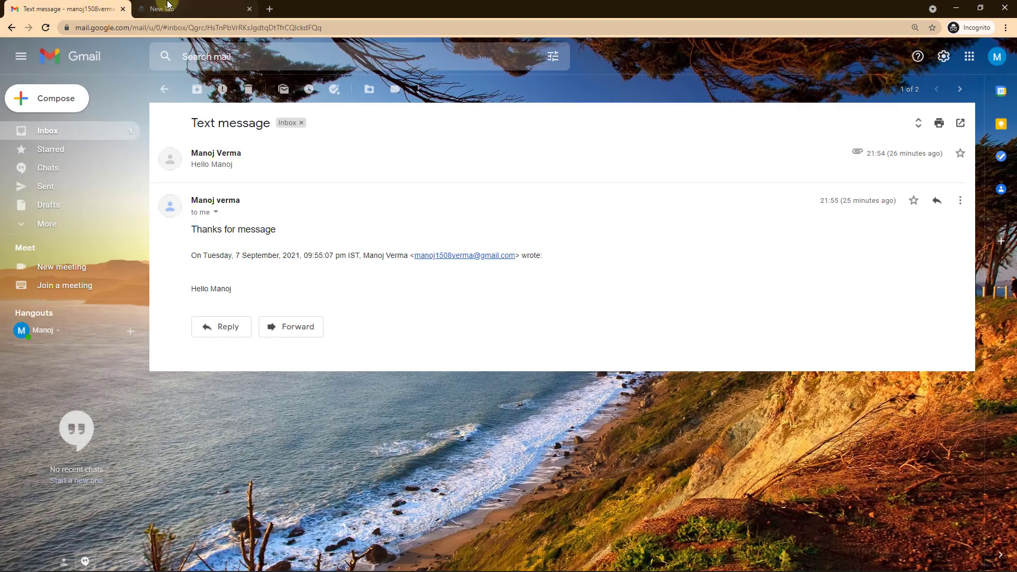
pyautogui.click(169, 6)
pyautogui.click(80, 9)
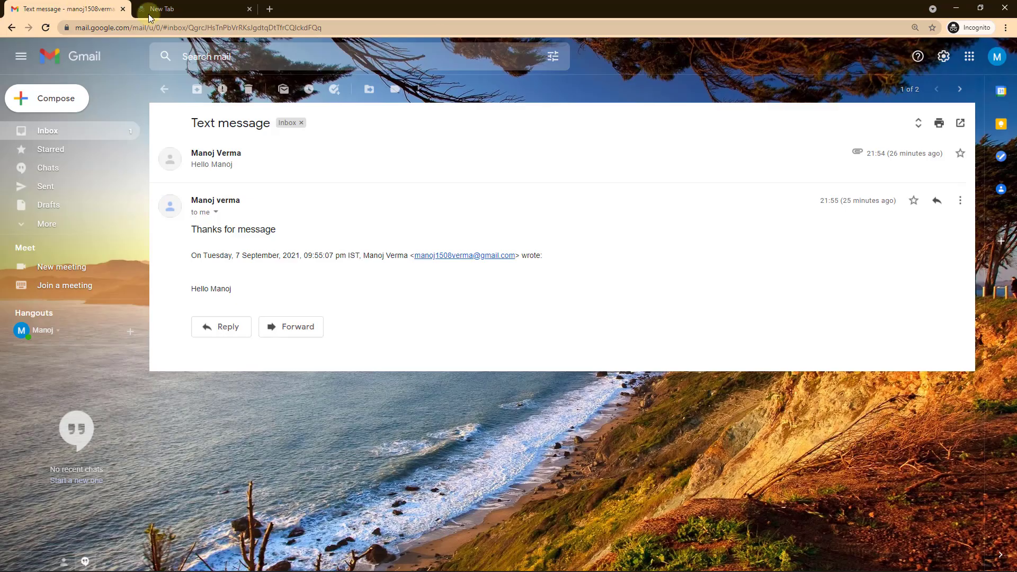
# Open the Google Account management site from the profile and view the basic and contact details on its Personal info page
pyautogui.click(996, 58)
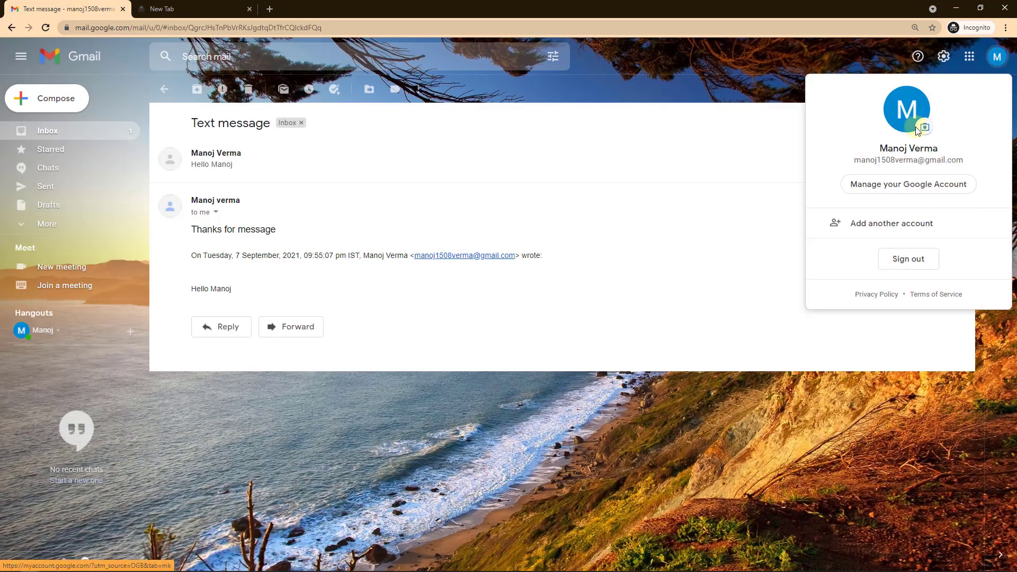
pyautogui.click(888, 190)
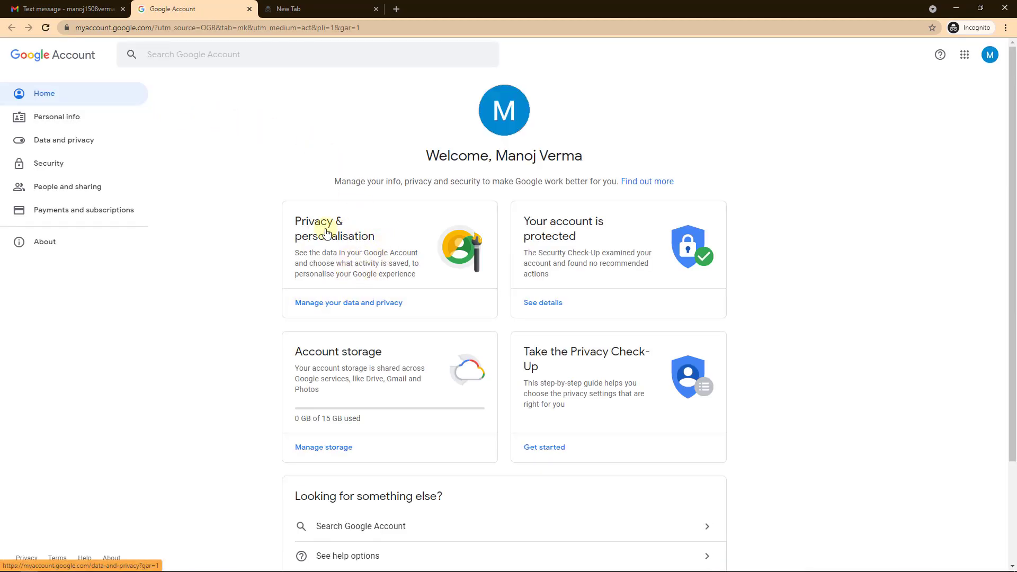
pyautogui.click(80, 115)
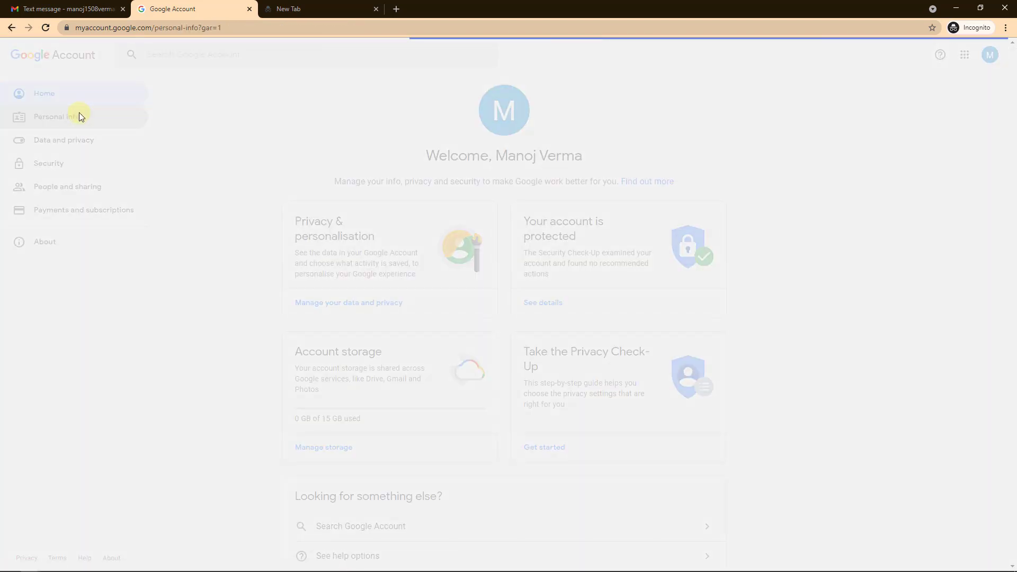
pyautogui.scroll(-1, 663, 329)
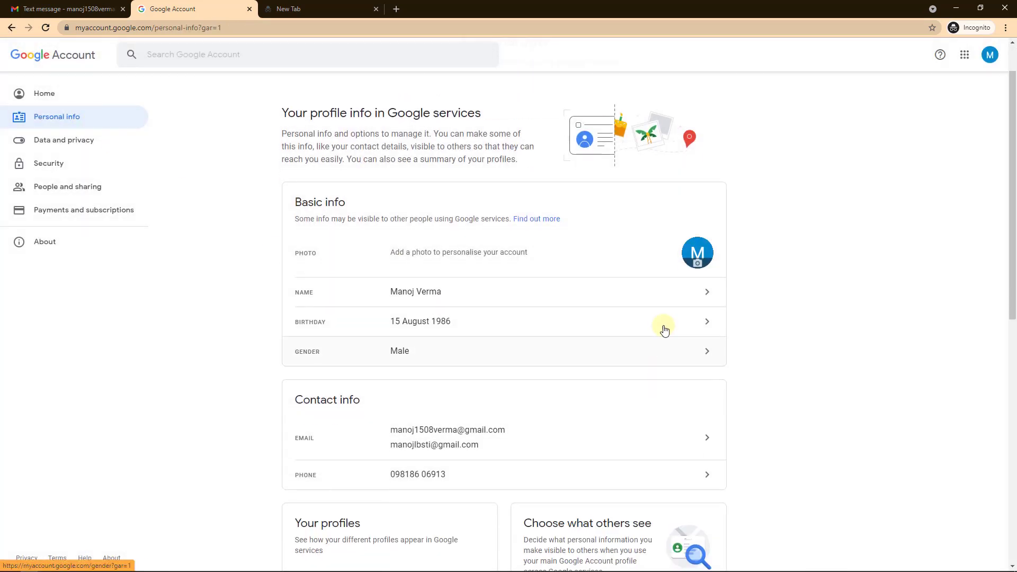
# Upload the car image file "1" from the Desktop folder as the new profile photo
pyautogui.click(698, 264)
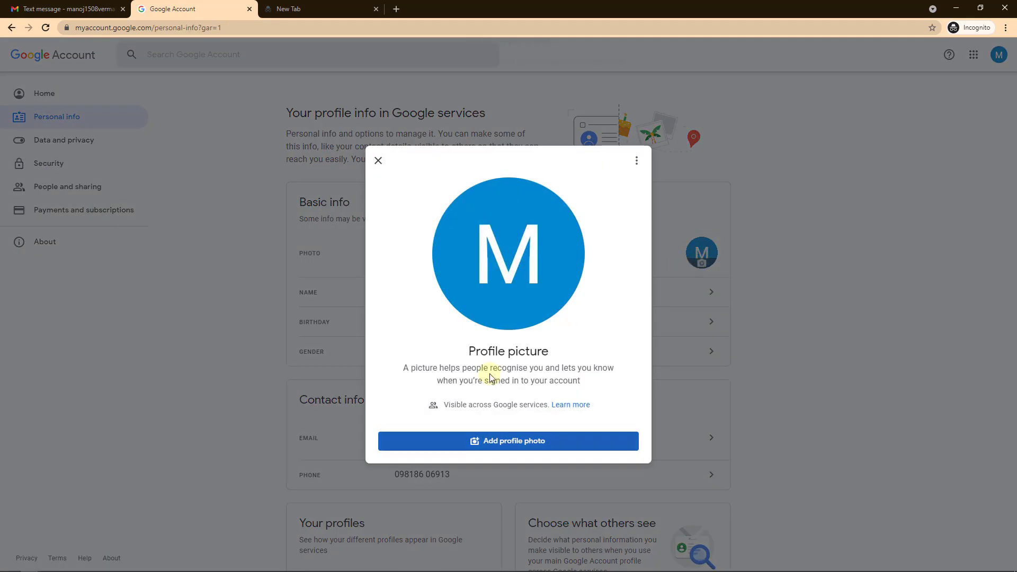
pyautogui.click(500, 442)
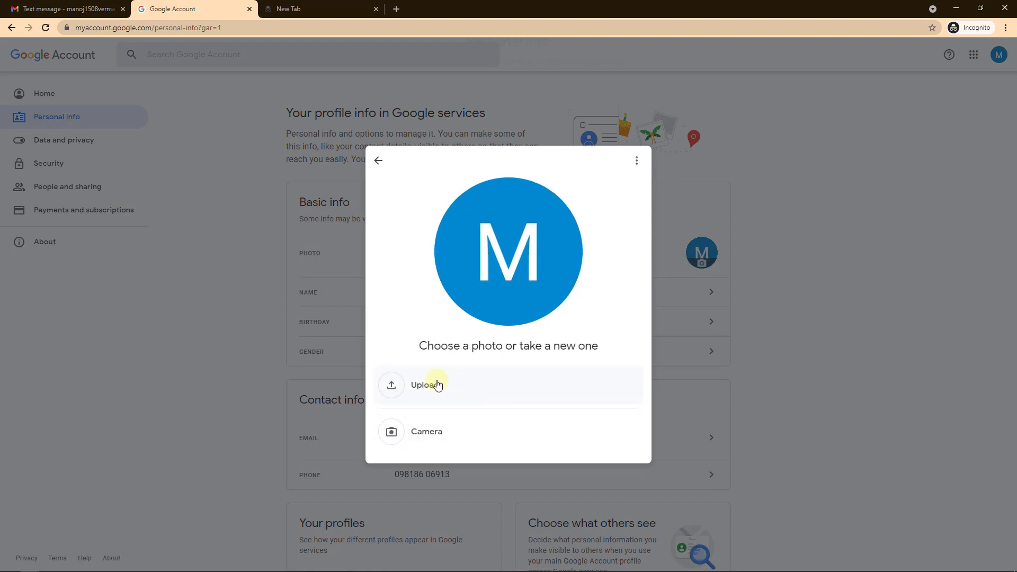
pyautogui.click(434, 383)
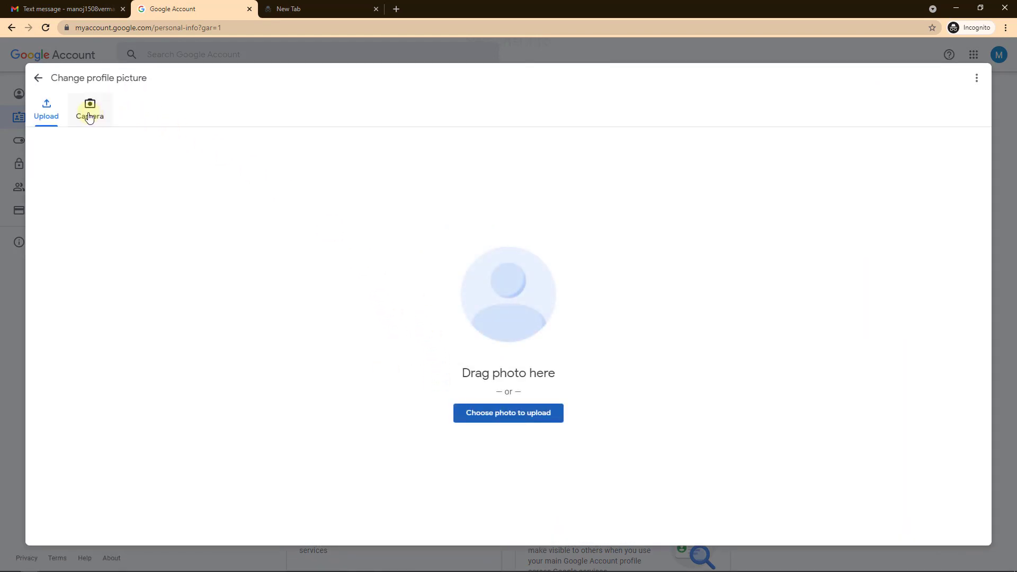
pyautogui.click(502, 419)
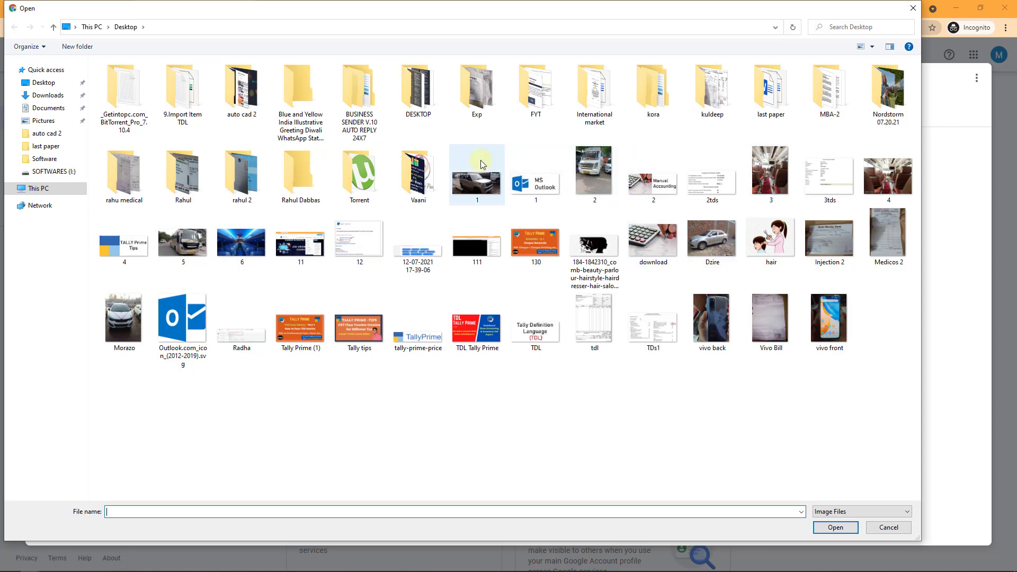
pyautogui.doubleClick(472, 188)
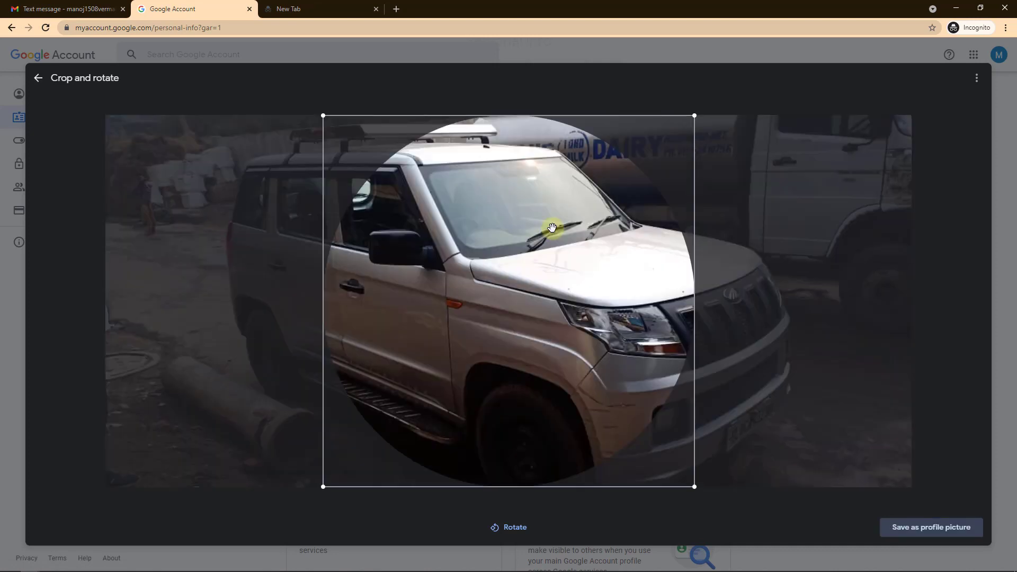
# Shift the crop area slightly over the car and save the result as the profile picture
pyautogui.moveTo(585, 318); pyautogui.dragTo(539, 309)
pyautogui.click(927, 530)
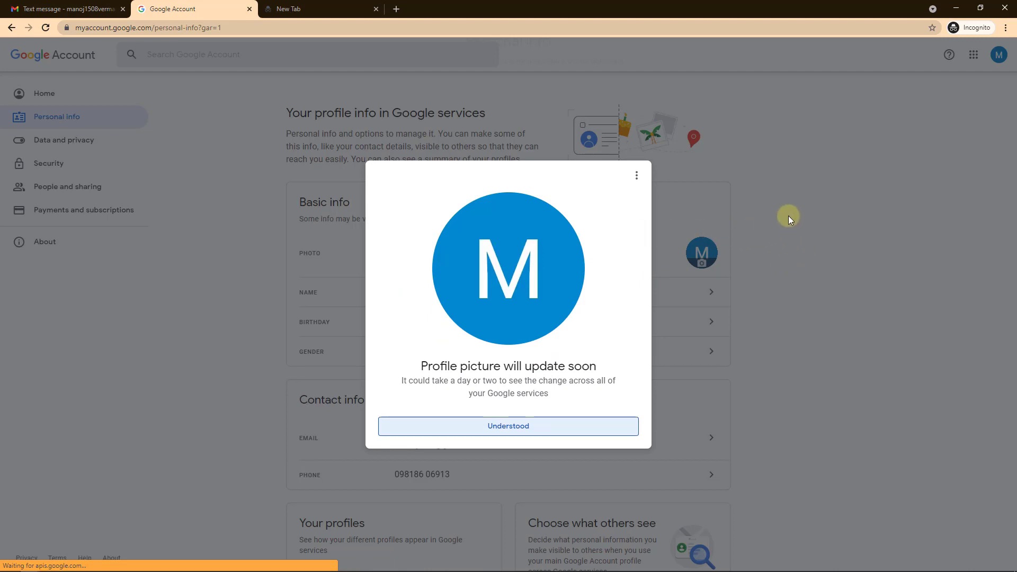
pyautogui.click(534, 433)
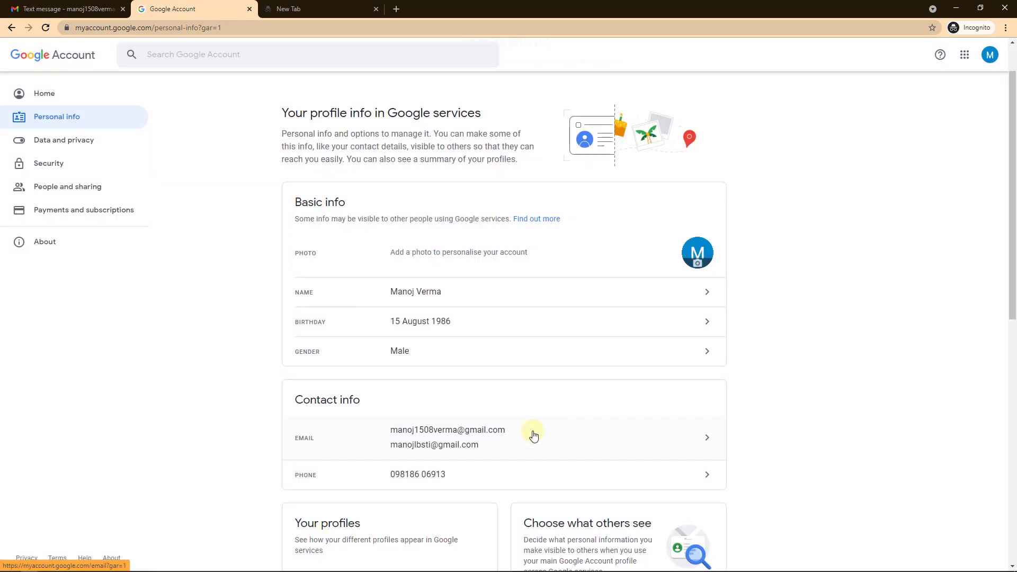
# View the Name, Birthday and Gender pages from the basic info, leaving each one without changes
pyautogui.scroll(-2, 627, 324)
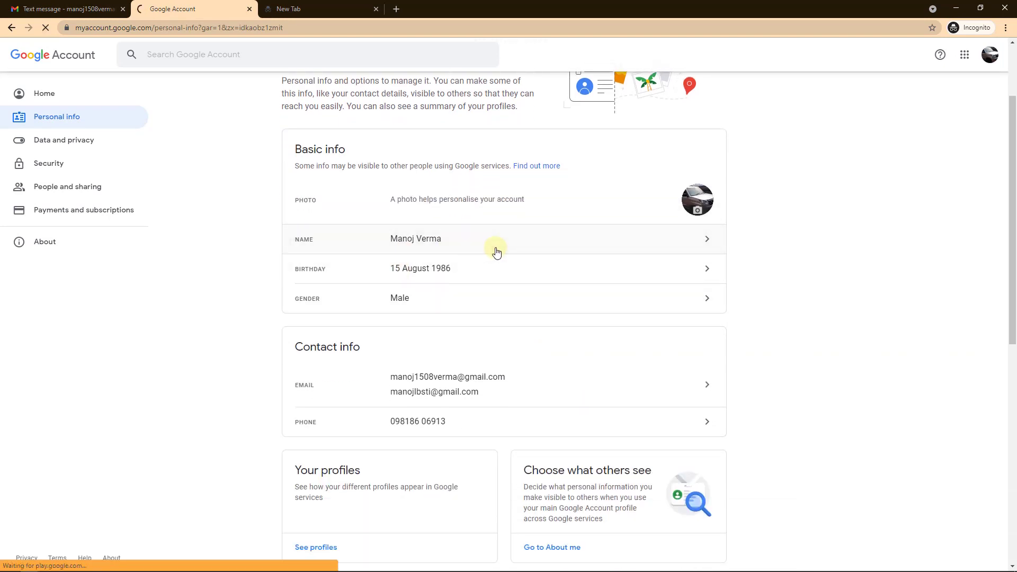
pyautogui.click(497, 253)
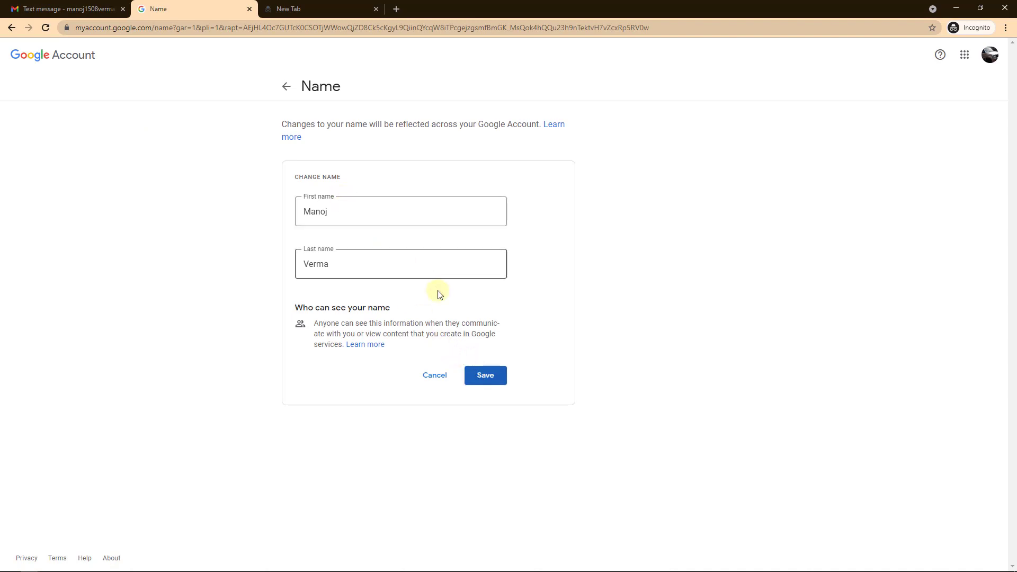
pyautogui.click(438, 378)
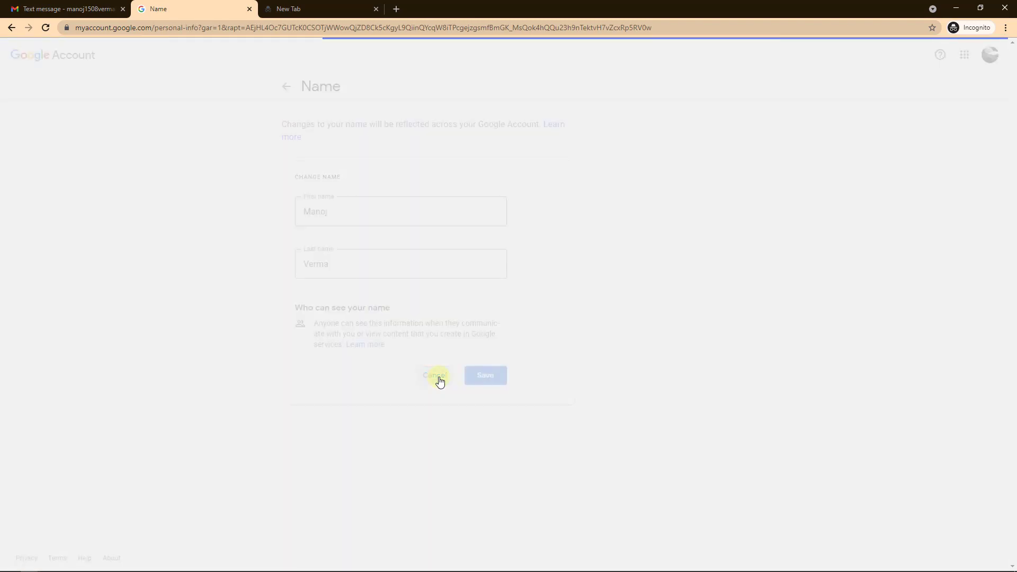
pyautogui.scroll(-2, 447, 373)
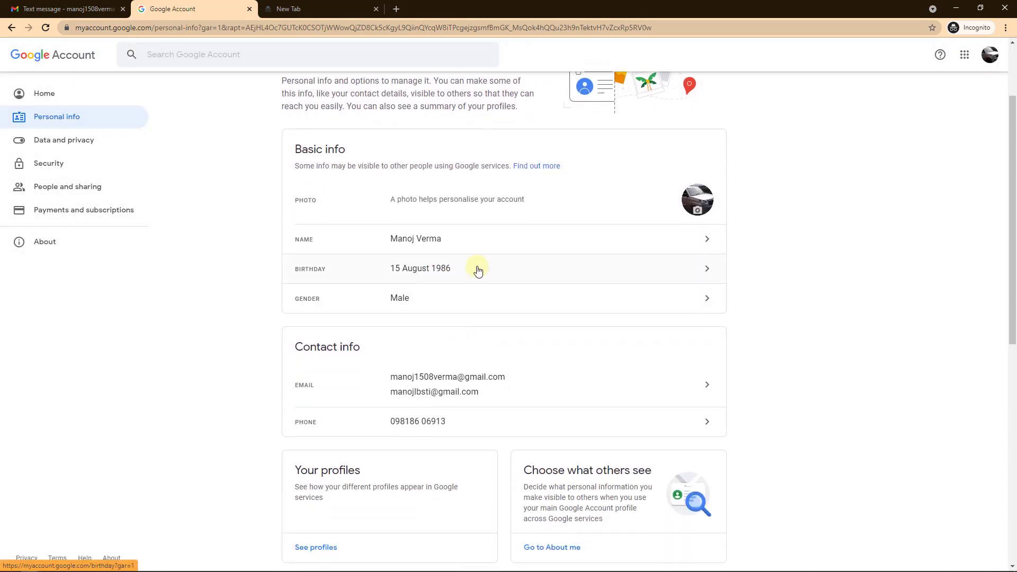
pyautogui.click(478, 271)
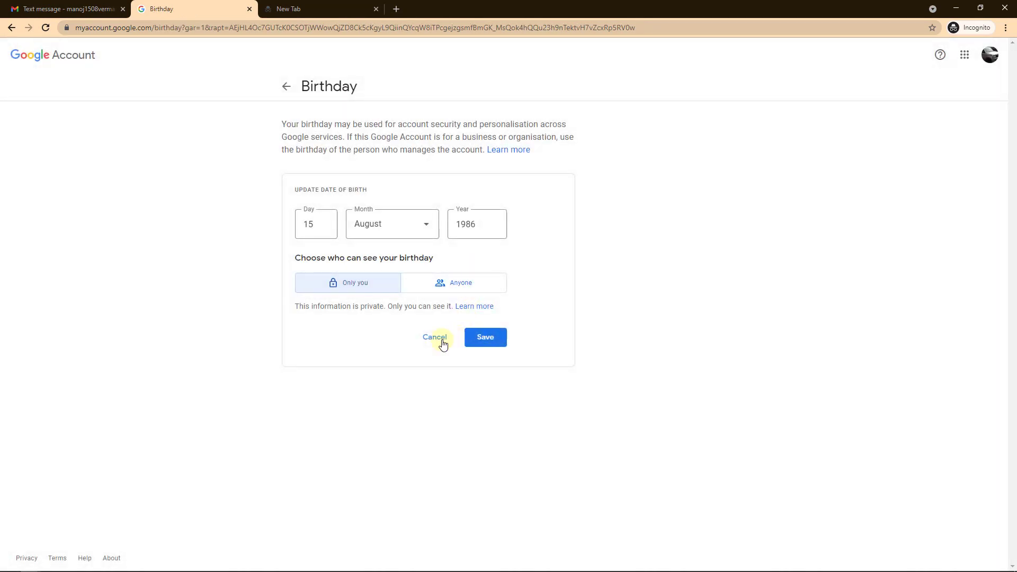
pyautogui.click(436, 338)
pyautogui.scroll(-1, 457, 338)
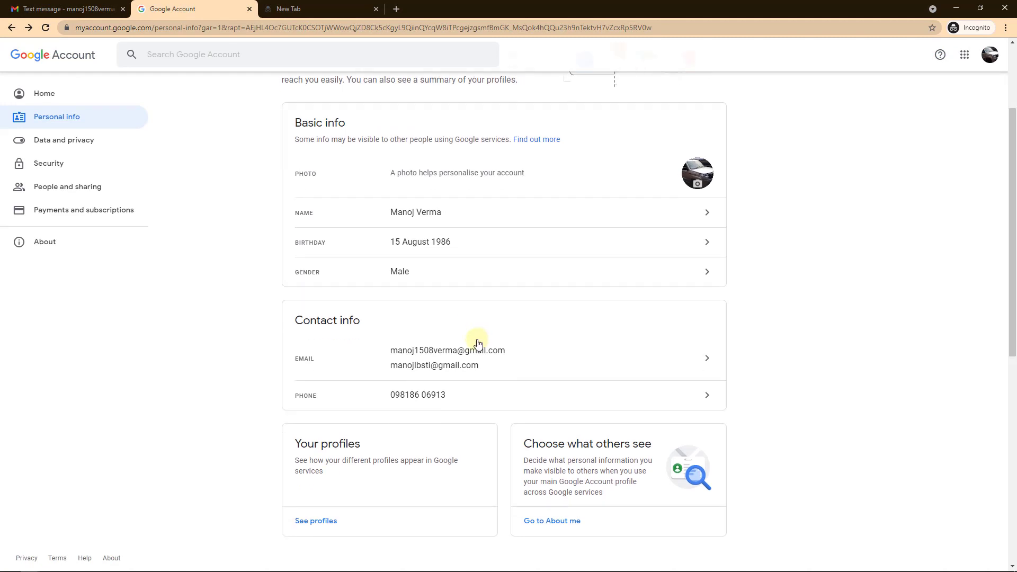
pyautogui.click(423, 249)
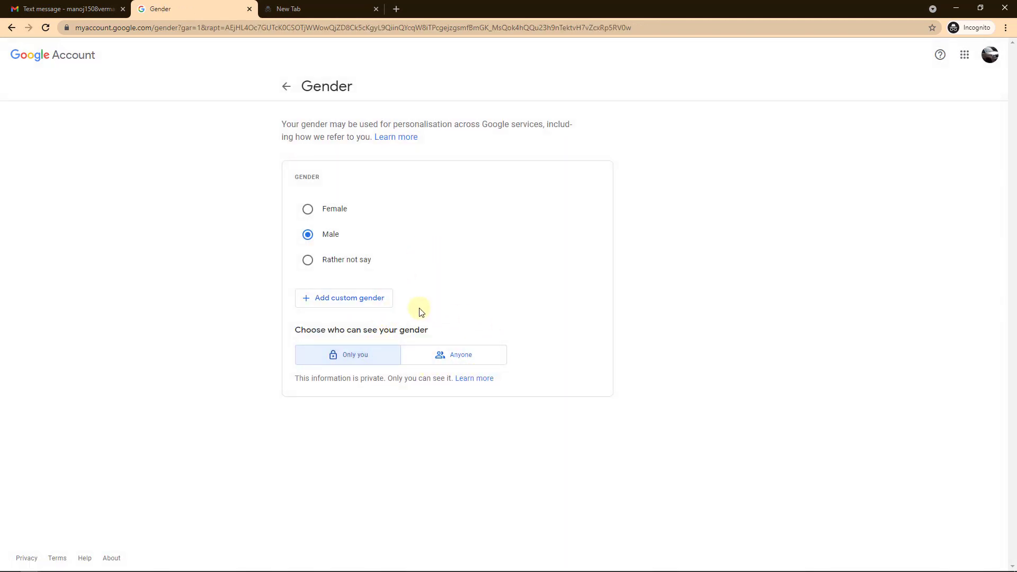
pyautogui.click(12, 28)
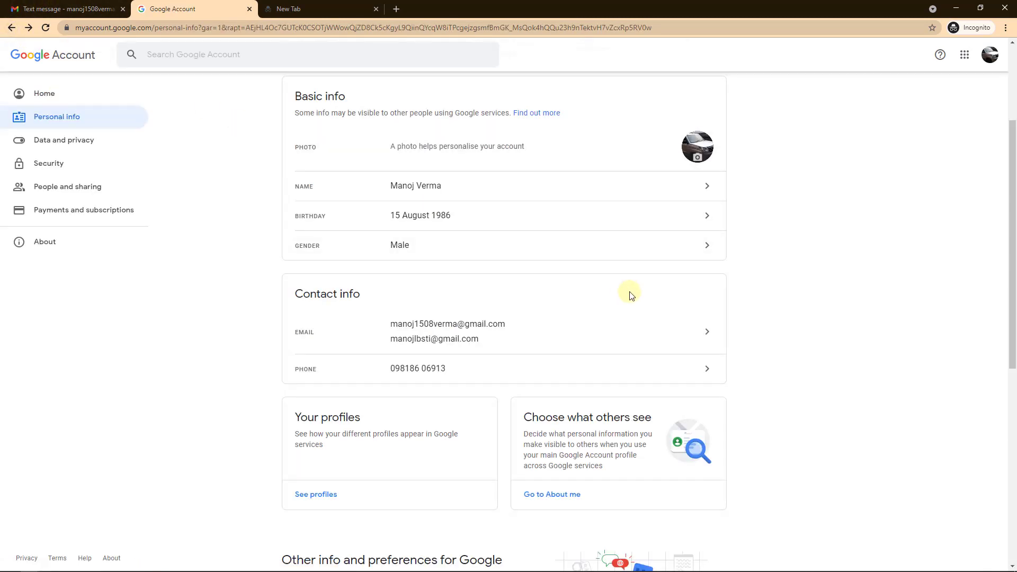
# Examine the contact info, password and general web preferences sections of the Personal info page
pyautogui.scroll(-2, 631, 295)
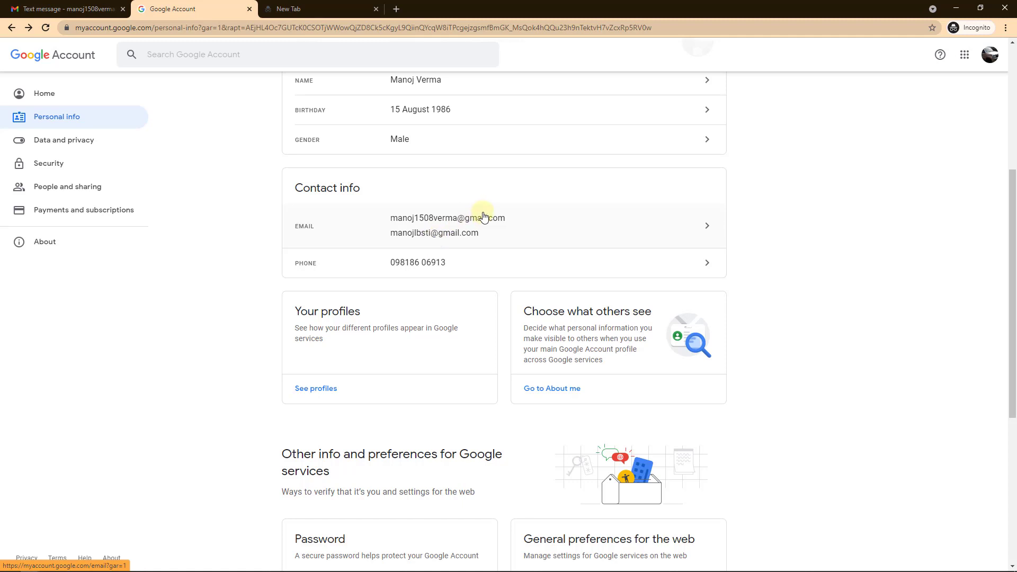
pyautogui.scroll(-1, 482, 249)
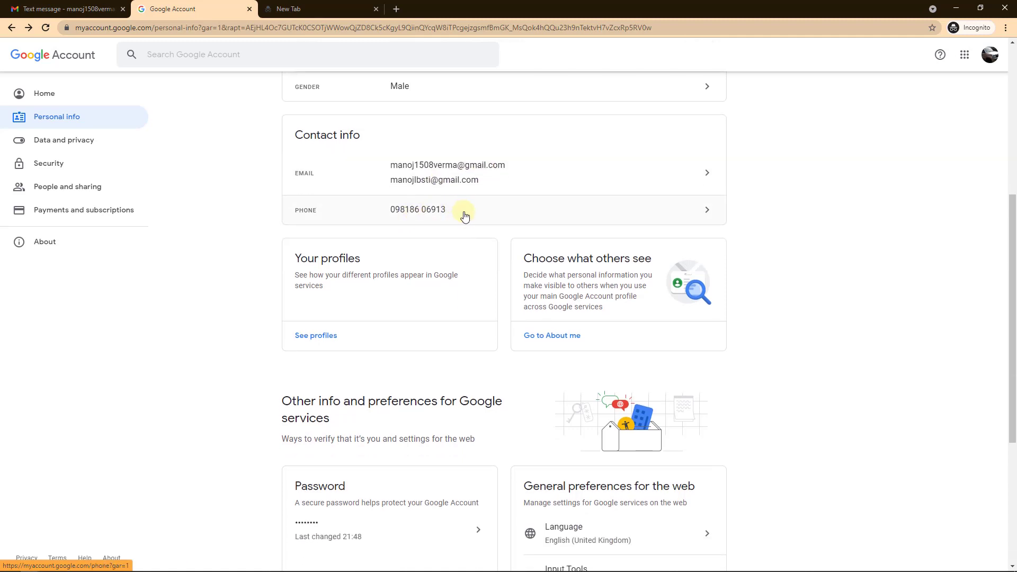
pyautogui.scroll(-4, 465, 217)
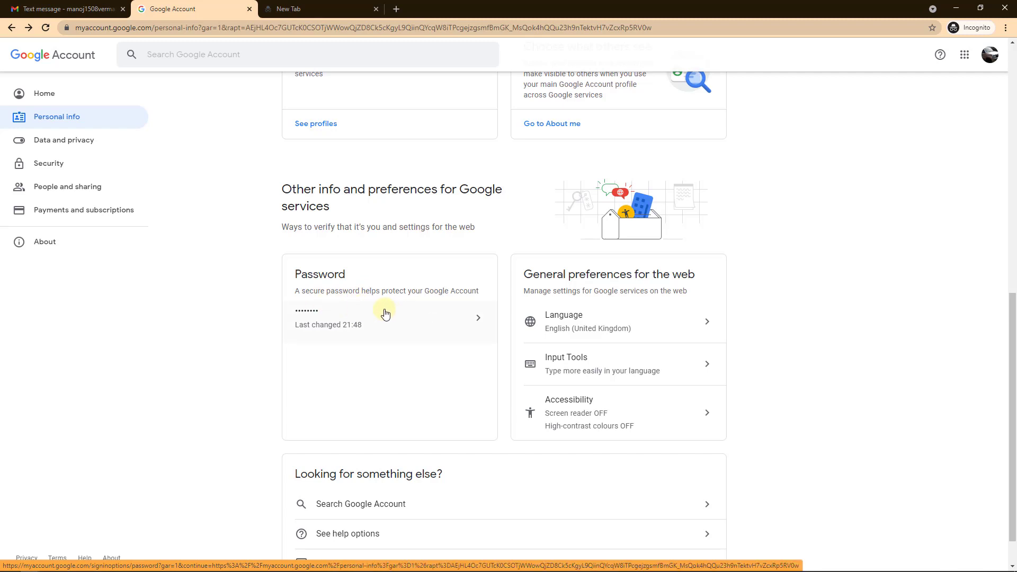
pyautogui.scroll(-1, 385, 314)
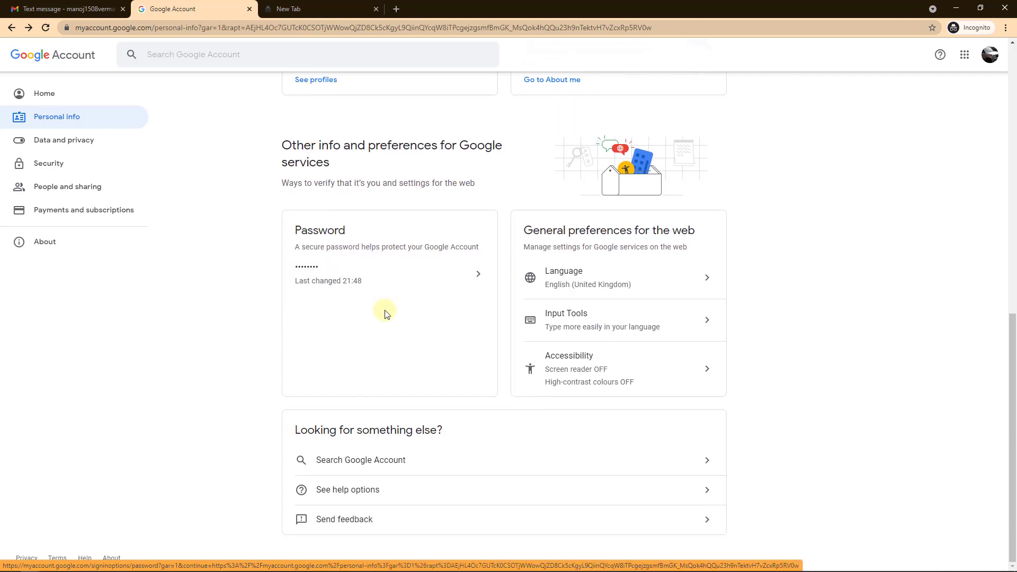
pyautogui.scroll(5, 261, 227)
# View the Data and privacy page and the Security page's recent activity, sign-in and verification sections
pyautogui.click(81, 147)
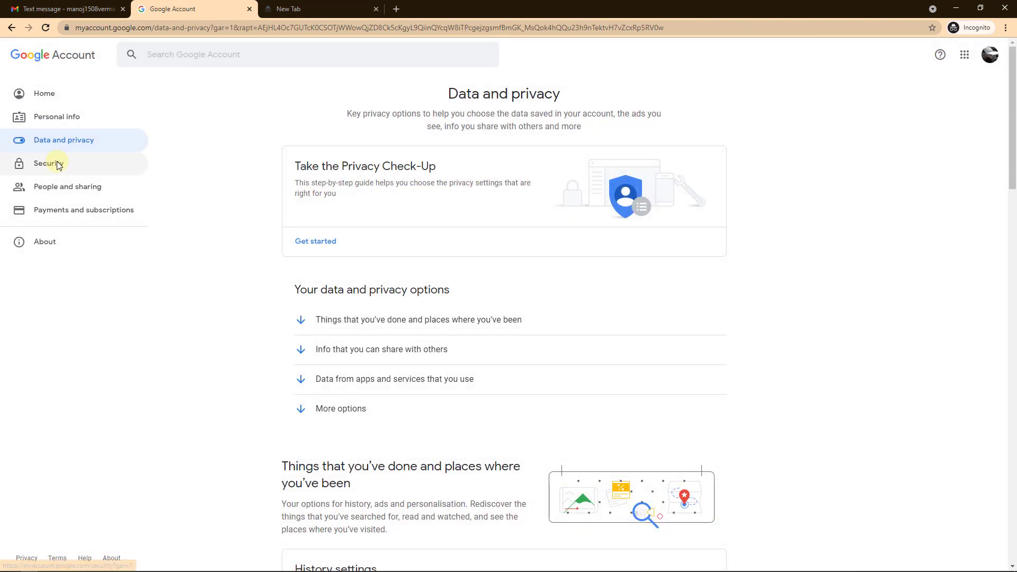
pyautogui.click(57, 164)
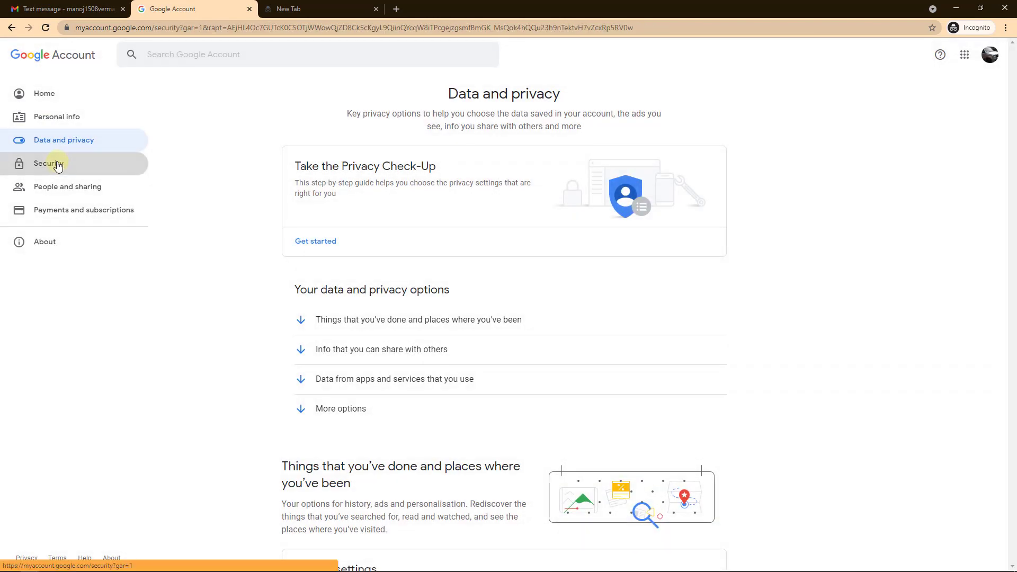
pyautogui.scroll(-1, 644, 297)
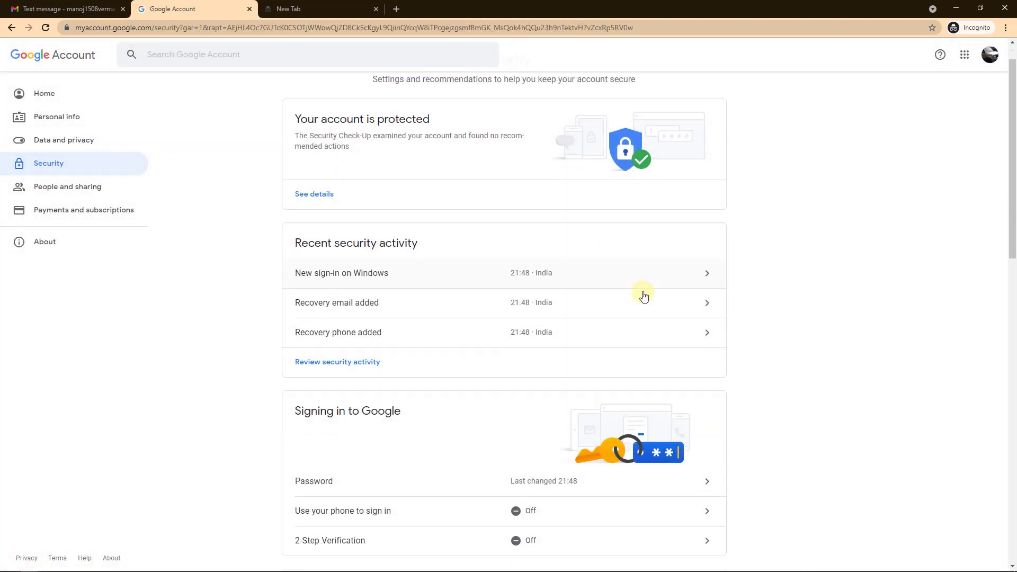
pyautogui.scroll(-4, 643, 297)
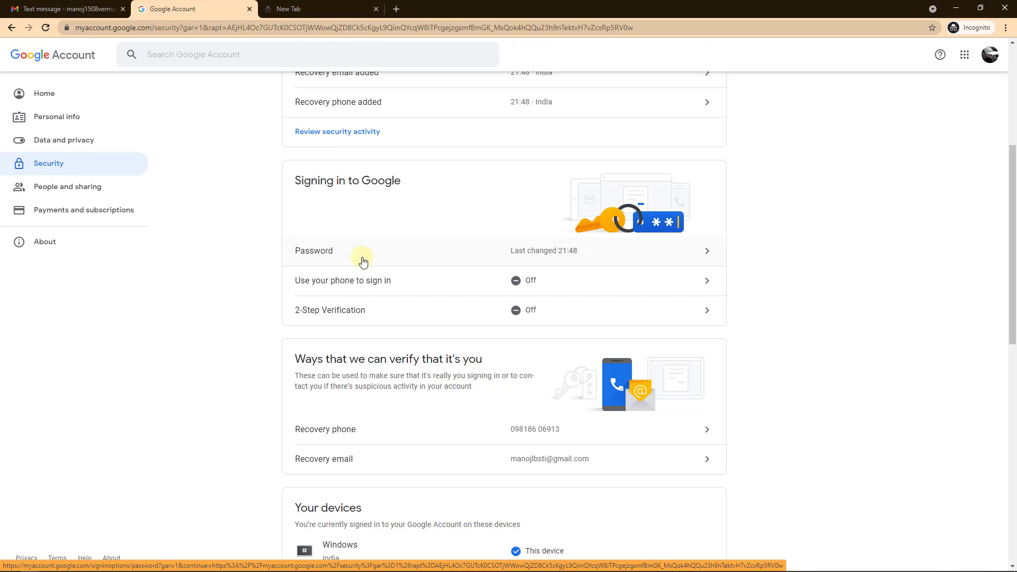
# Start the 2-Step Verification setup and verify the identity with the account password
pyautogui.click(375, 315)
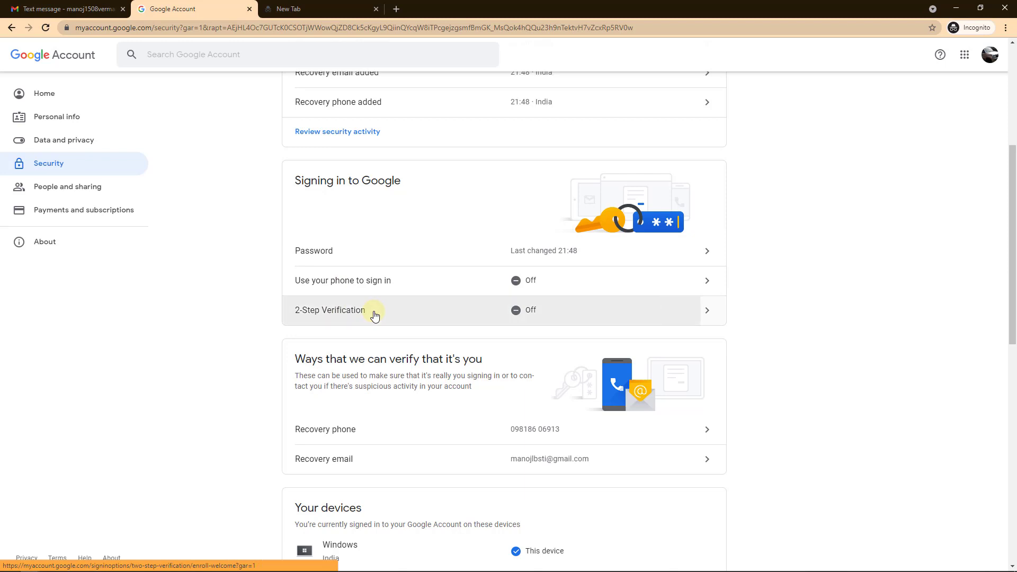
pyautogui.click(648, 419)
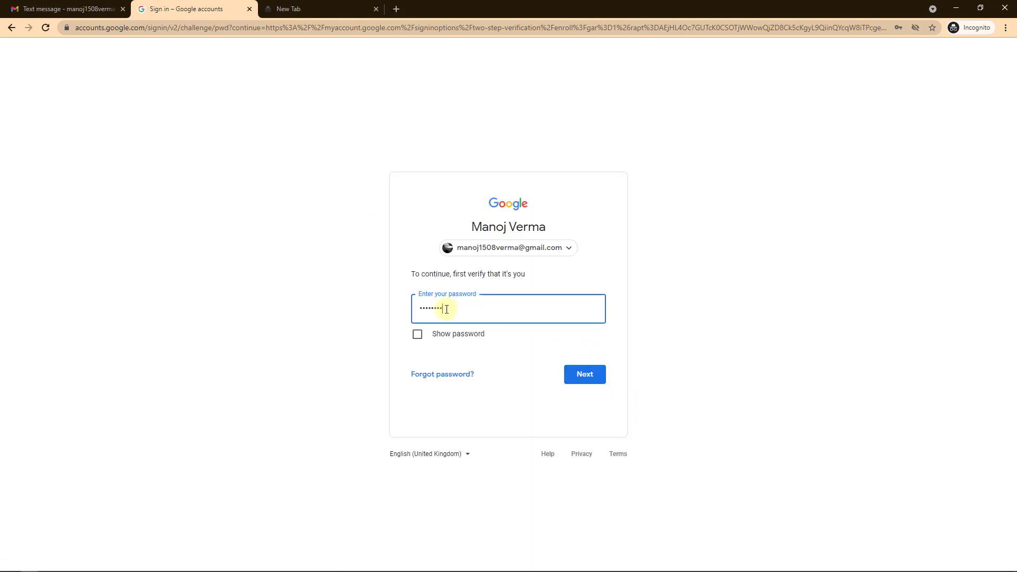
pyautogui.click(571, 370)
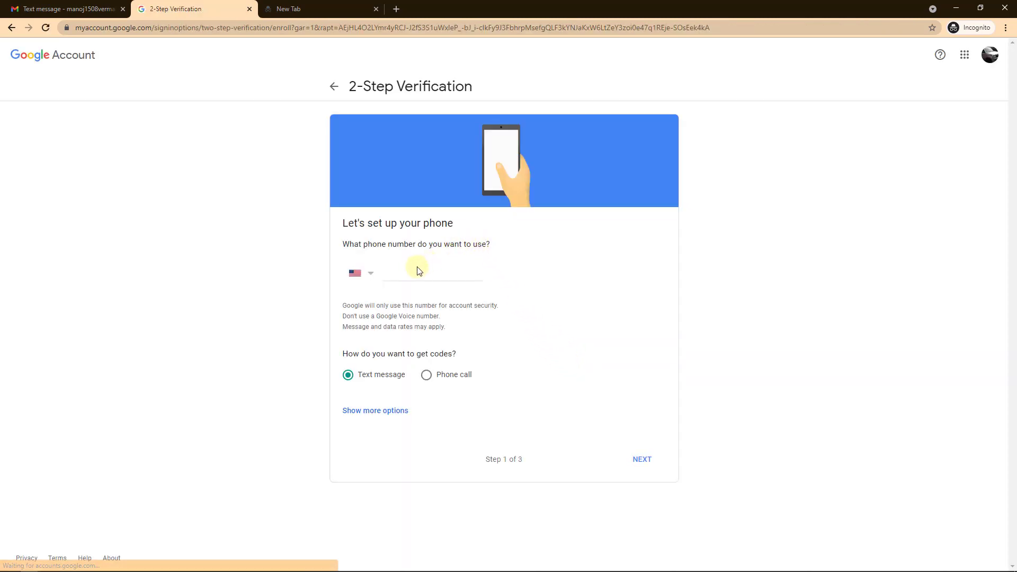
# Enter the account holder's phone number for 2-Step Verification and request the code by text message
pyautogui.click(409, 275)
pyautogui.hotkey('ctrl', 'v')
pyautogui.click(409, 274)
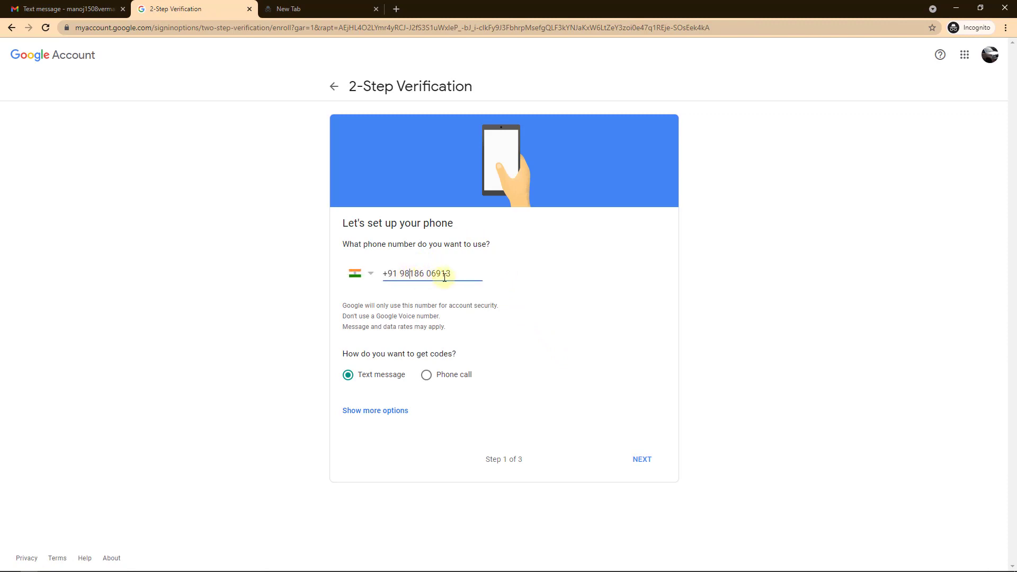
pyautogui.click(637, 462)
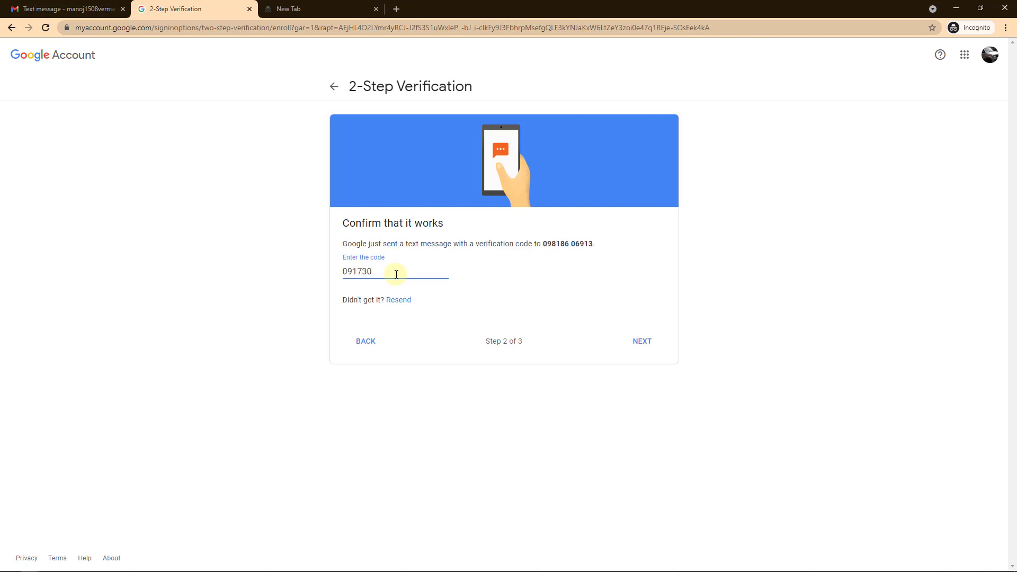
# Submit the verification code received by text message and turn on 2-Step Verification
pyautogui.click(639, 343)
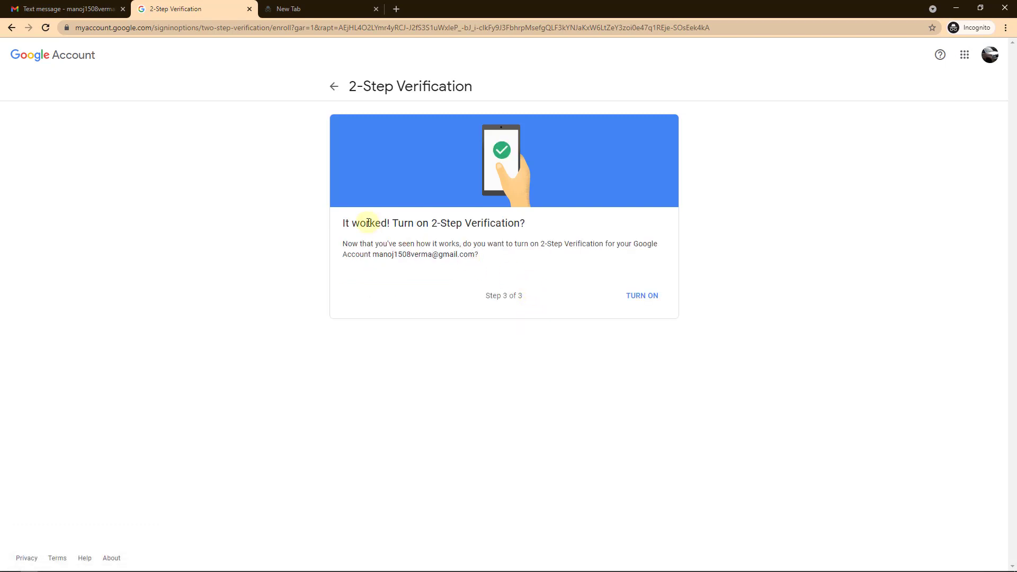
pyautogui.click(649, 305)
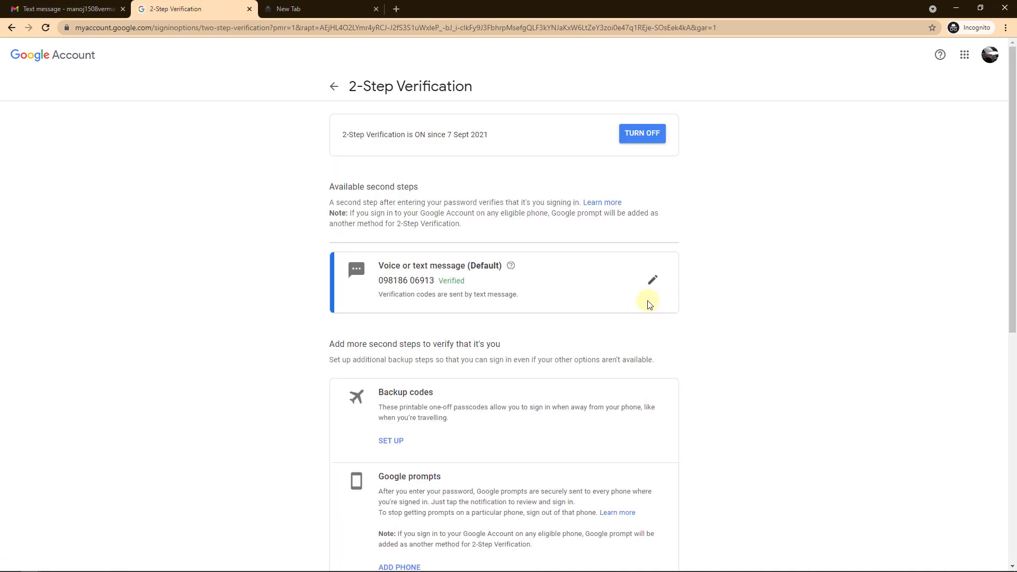
pyautogui.click(649, 305)
# Review the additional second steps and trusted-device options for 2-Step Verification, leave it turned on, and open the account menu
pyautogui.scroll(-5, 478, 267)
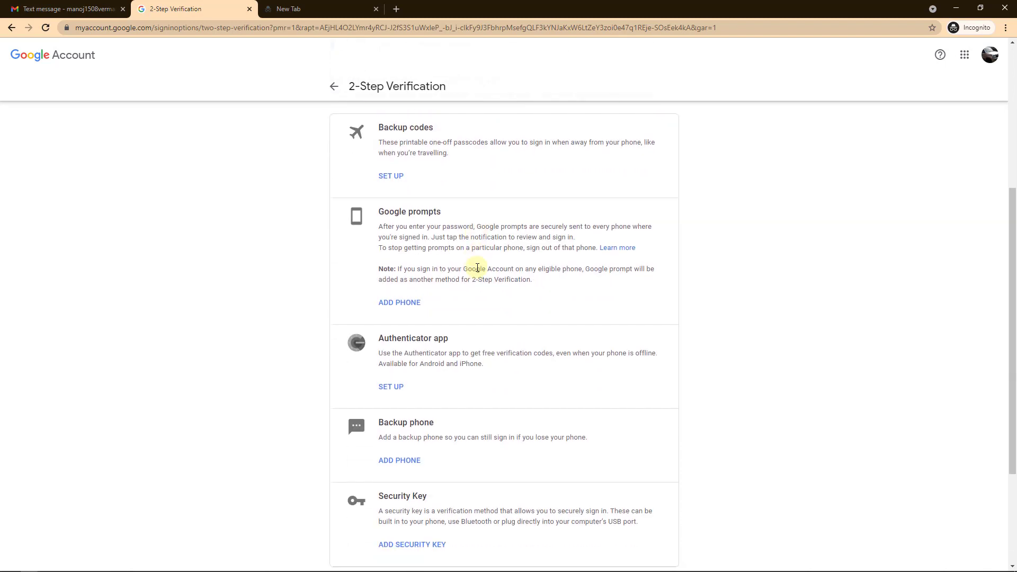
pyautogui.scroll(-3, 477, 268)
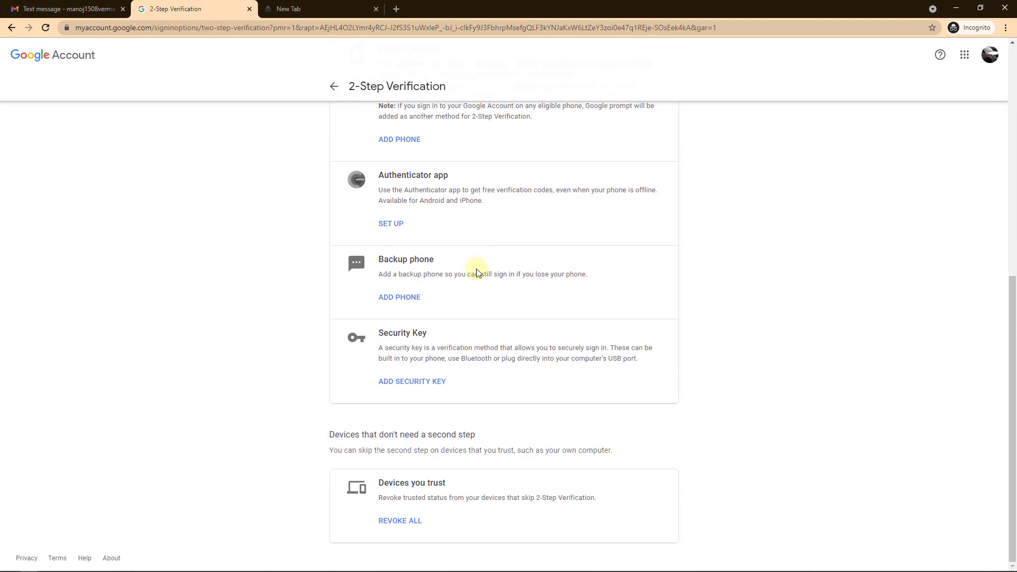
pyautogui.scroll(8, 476, 271)
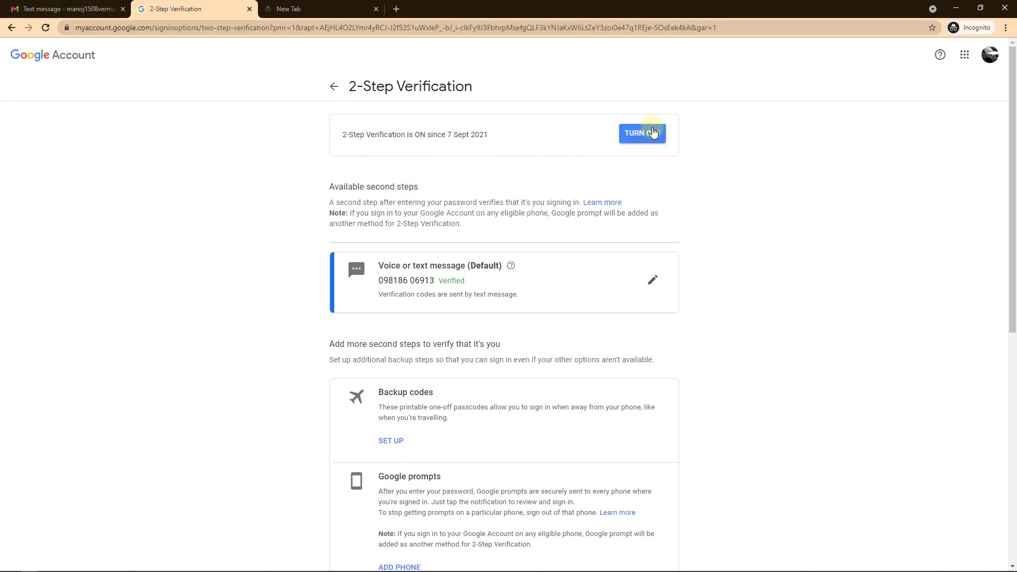
pyautogui.click(629, 135)
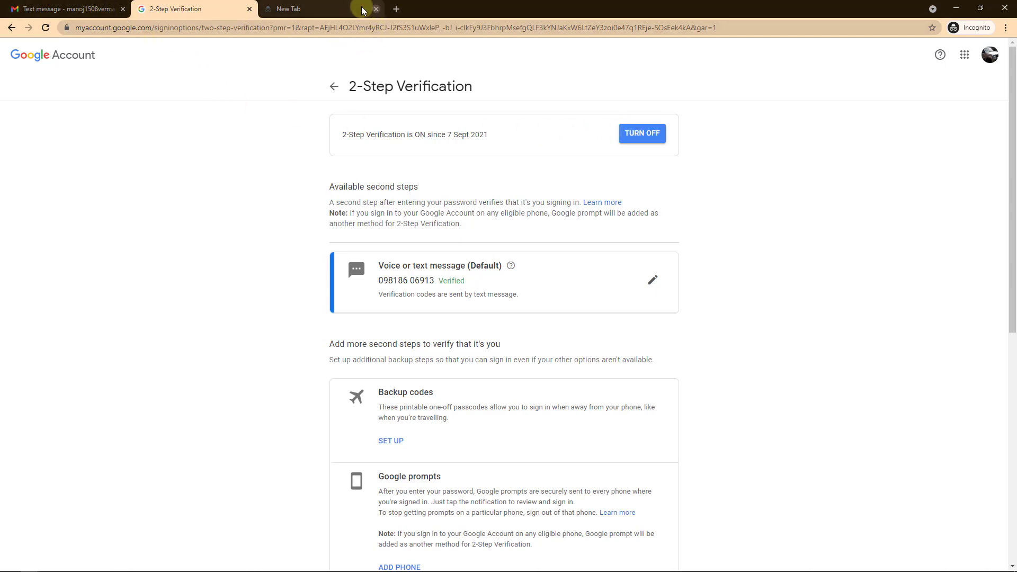
pyautogui.click(991, 56)
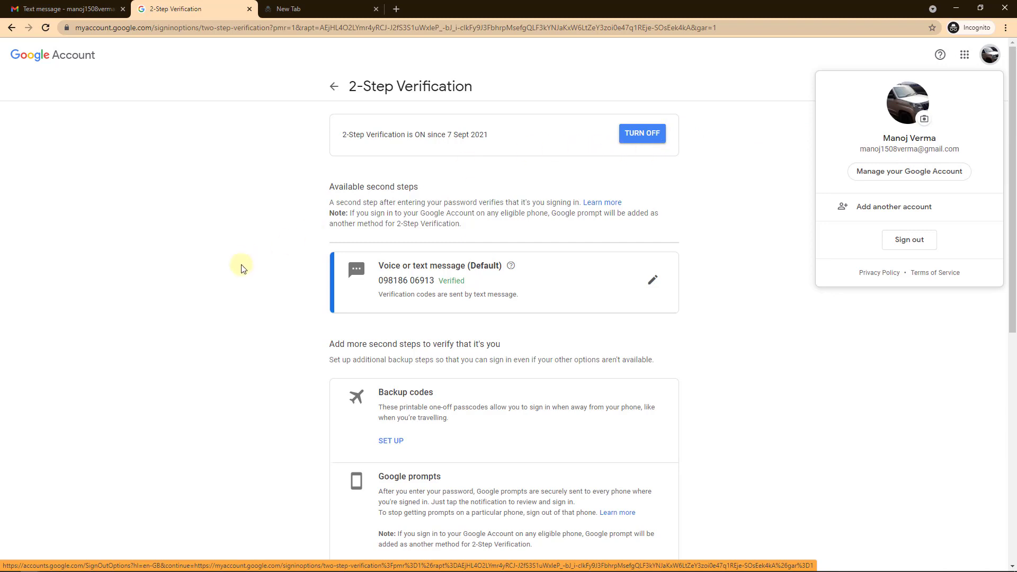
# Close the account menu, return to the Gmail inbox and open the "2-Step Verification turned on" email from Google
pyautogui.click(749, 180)
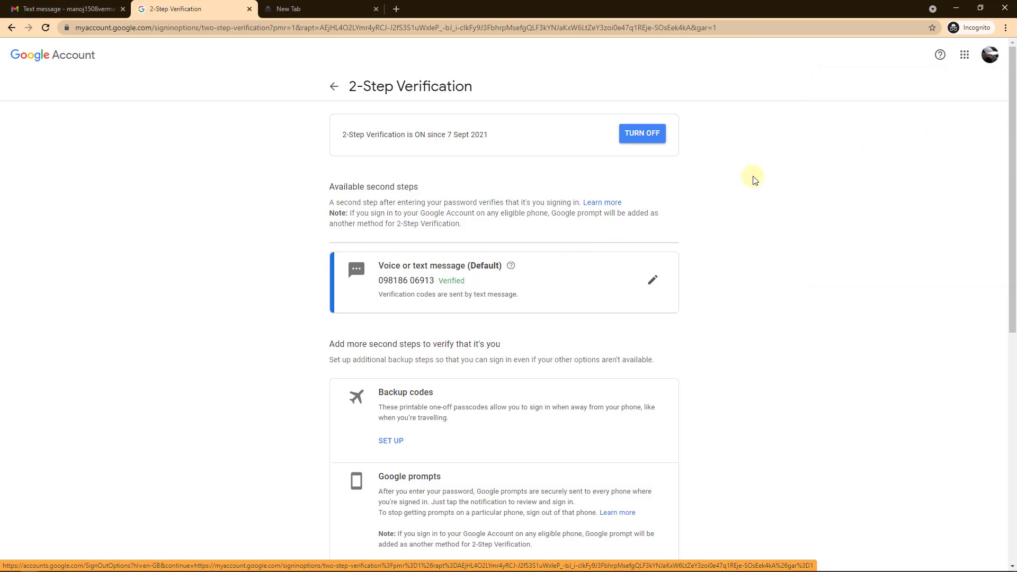
pyautogui.click(63, 8)
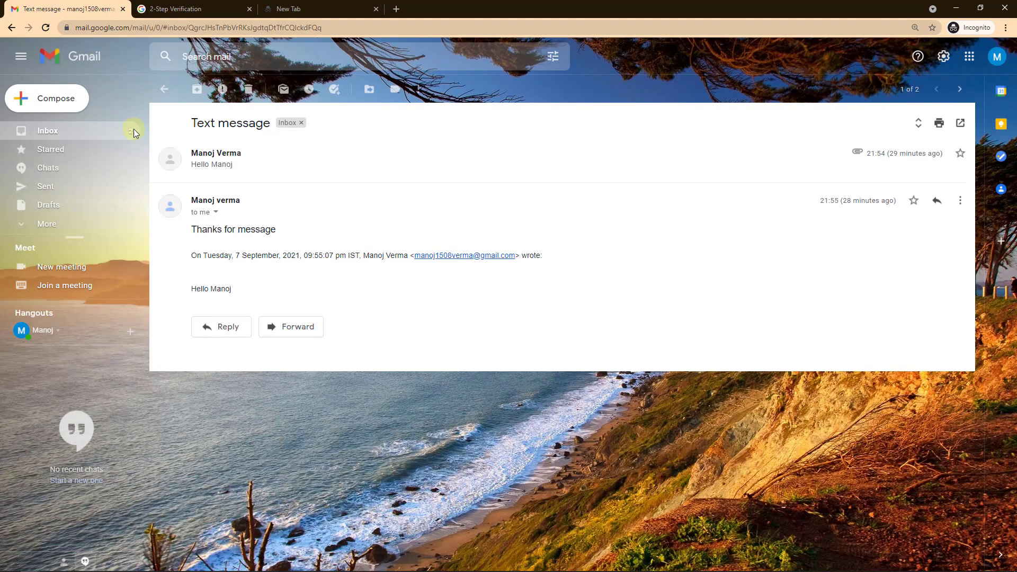
pyautogui.click(54, 130)
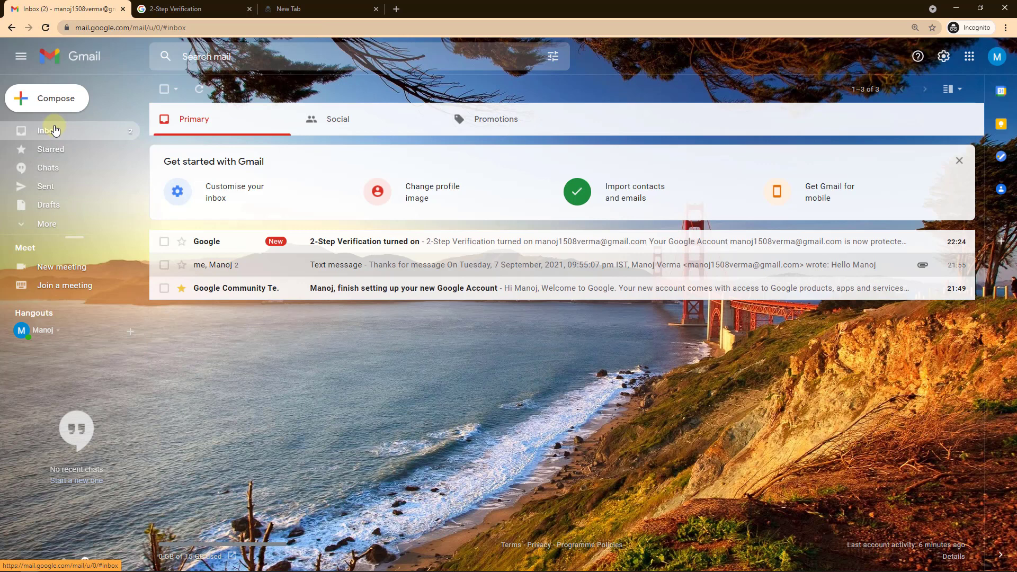
pyautogui.click(405, 242)
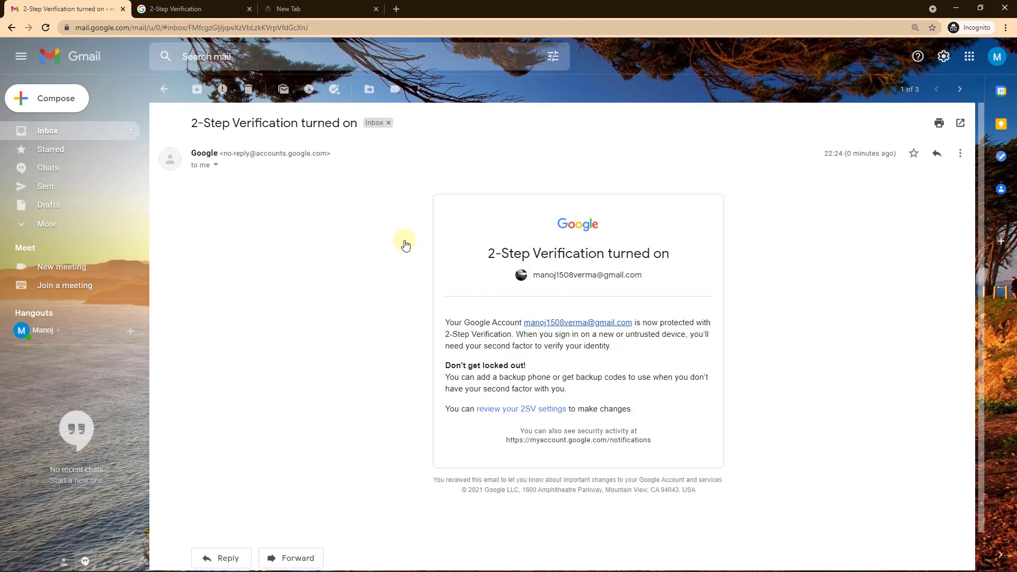
# Sign out of the Google Account from Gmail and choose the same account for signing back in
pyautogui.click(997, 57)
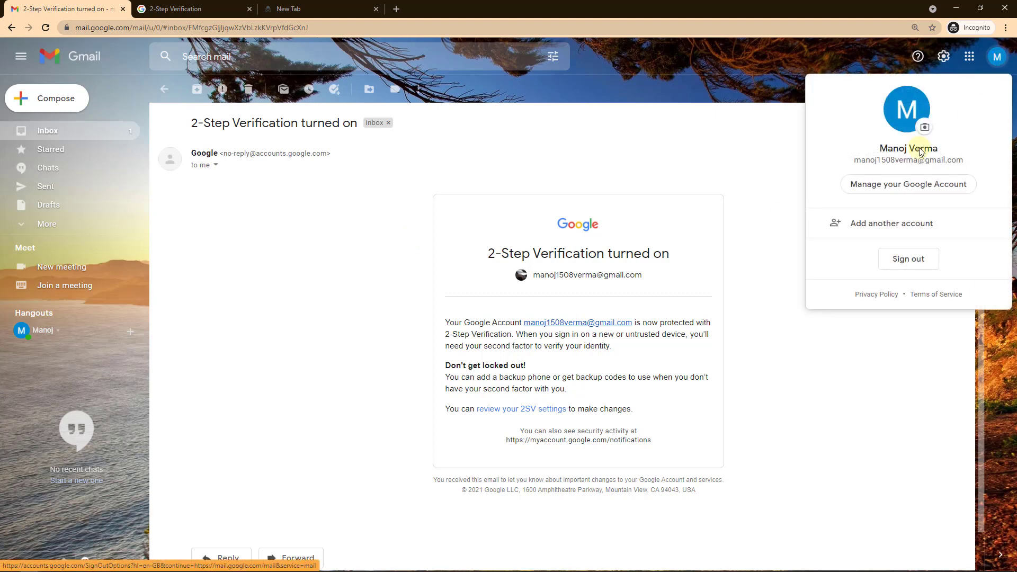
pyautogui.click(899, 269)
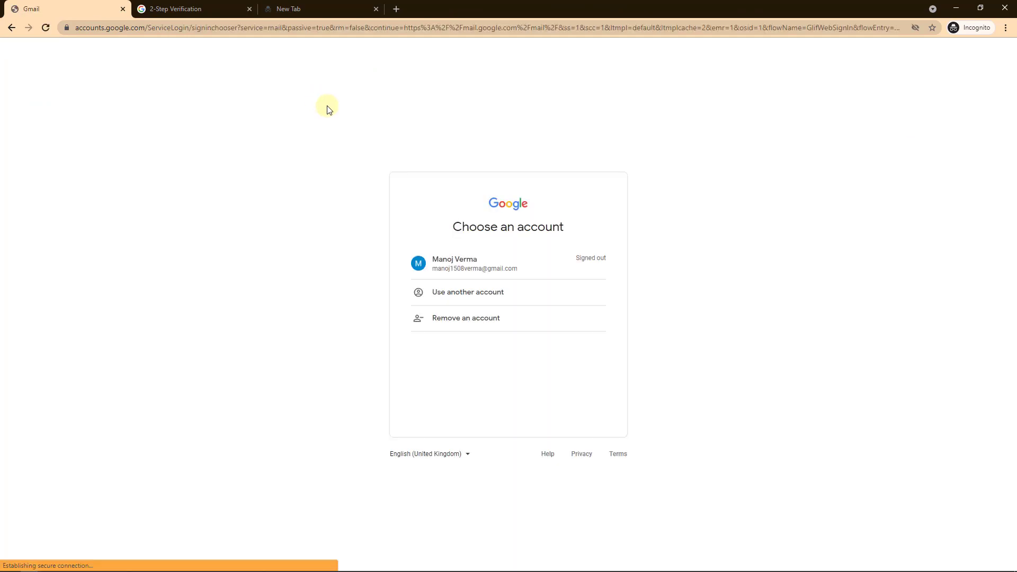
pyautogui.click(496, 269)
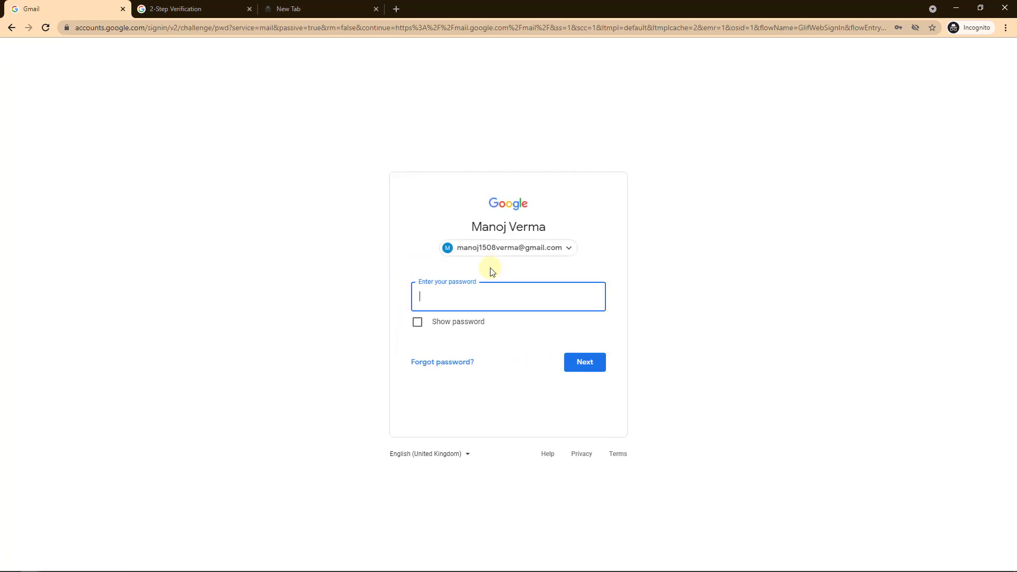
# Try to recover the forgotten password by passing over the phone code for an emailed verification code, and decline that method too
pyautogui.click(454, 365)
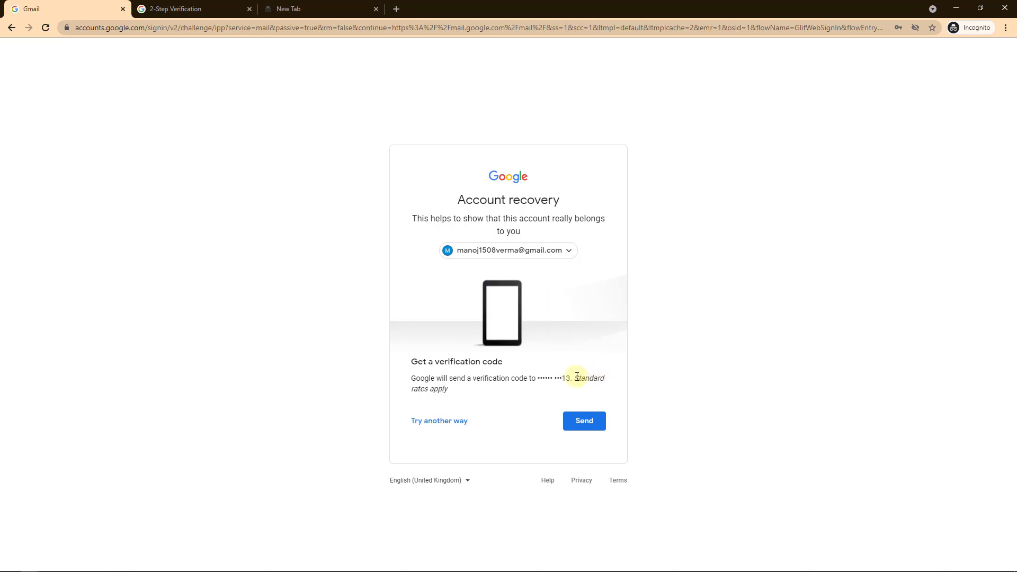
pyautogui.click(454, 424)
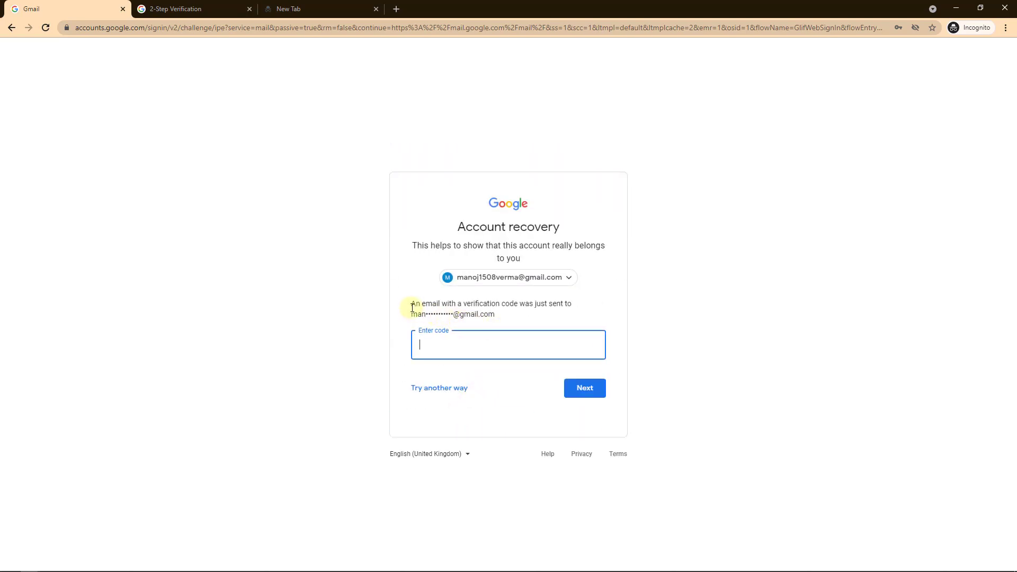
pyautogui.moveTo(412, 307); pyautogui.dragTo(495, 315)
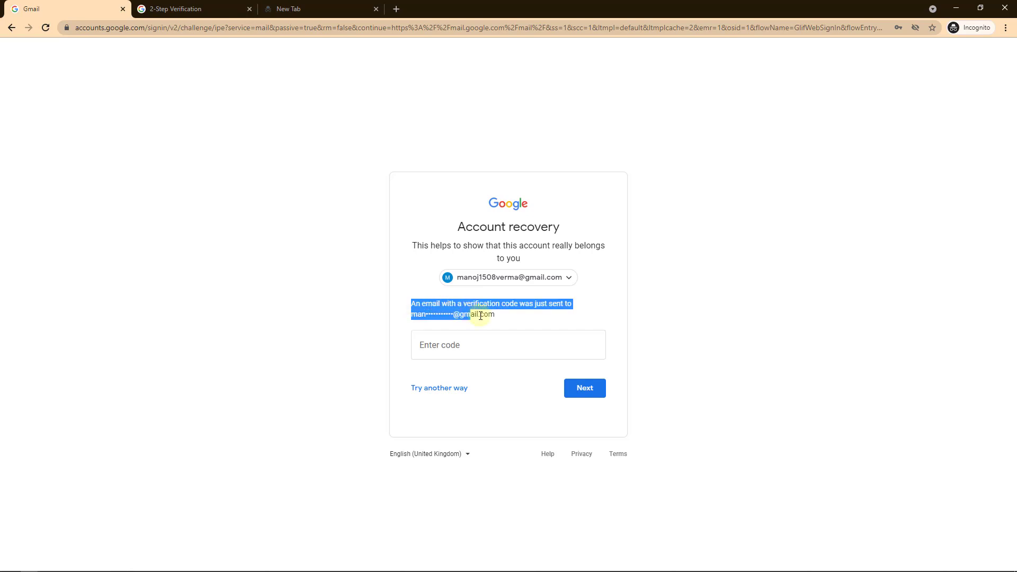
pyautogui.click(473, 344)
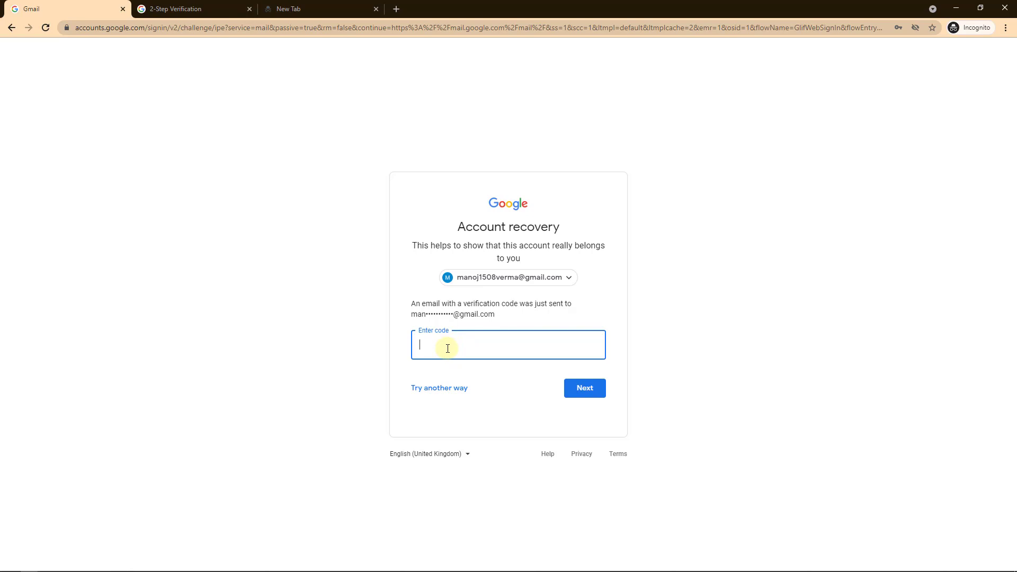
pyautogui.click(446, 389)
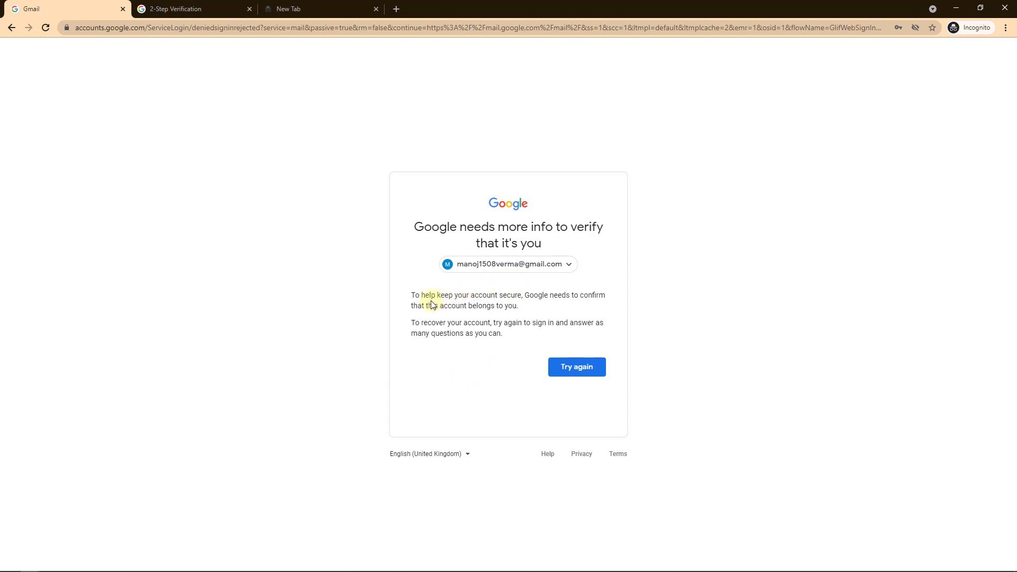
# Retry the account recovery, skipping the password and phone code options in favour of an emailed verification code
pyautogui.click(578, 372)
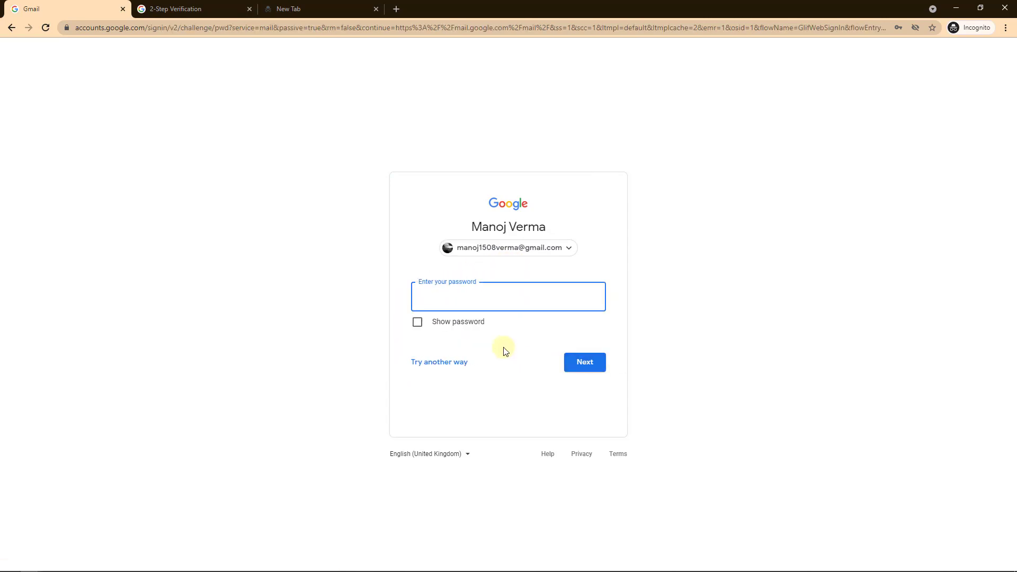
pyautogui.click(439, 361)
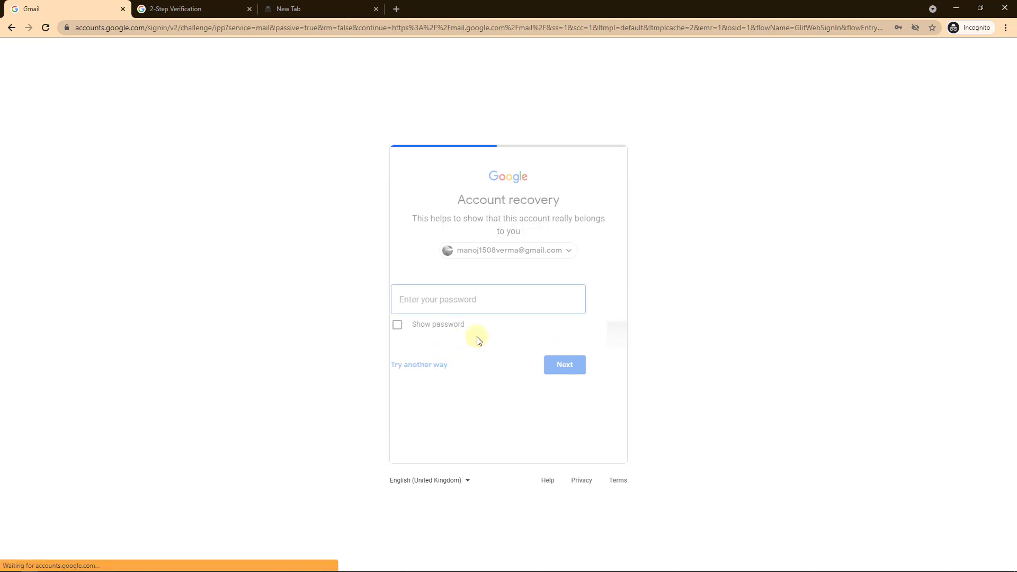
pyautogui.click(443, 420)
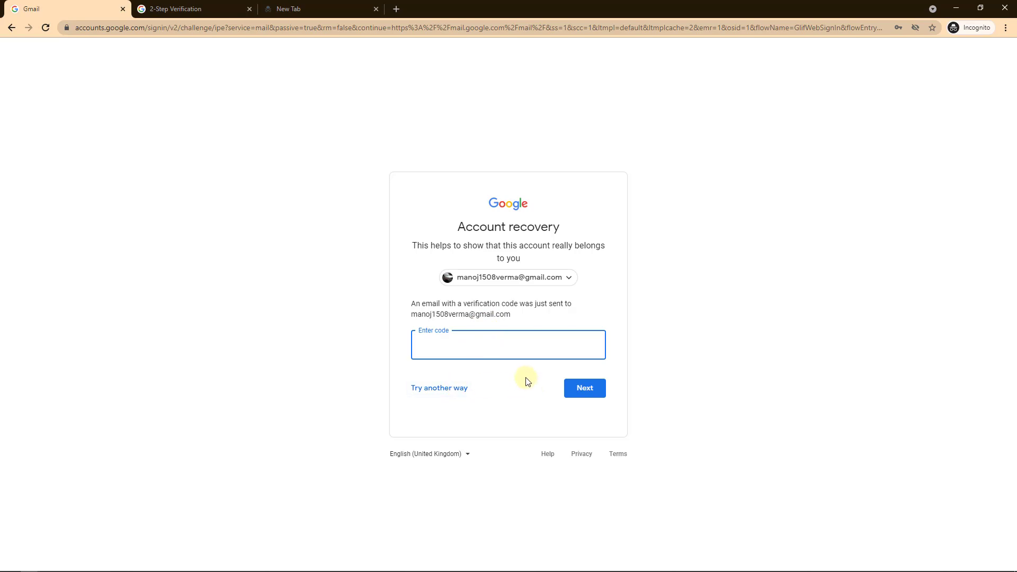
pyautogui.click(196, 8)
pyautogui.click(290, 6)
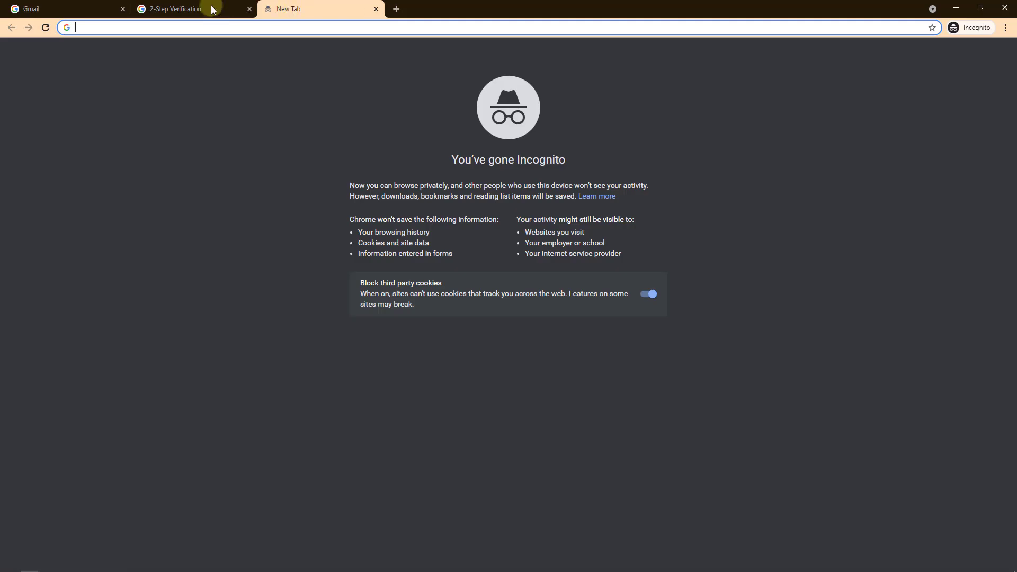
pyautogui.click(197, 7)
pyautogui.click(289, 5)
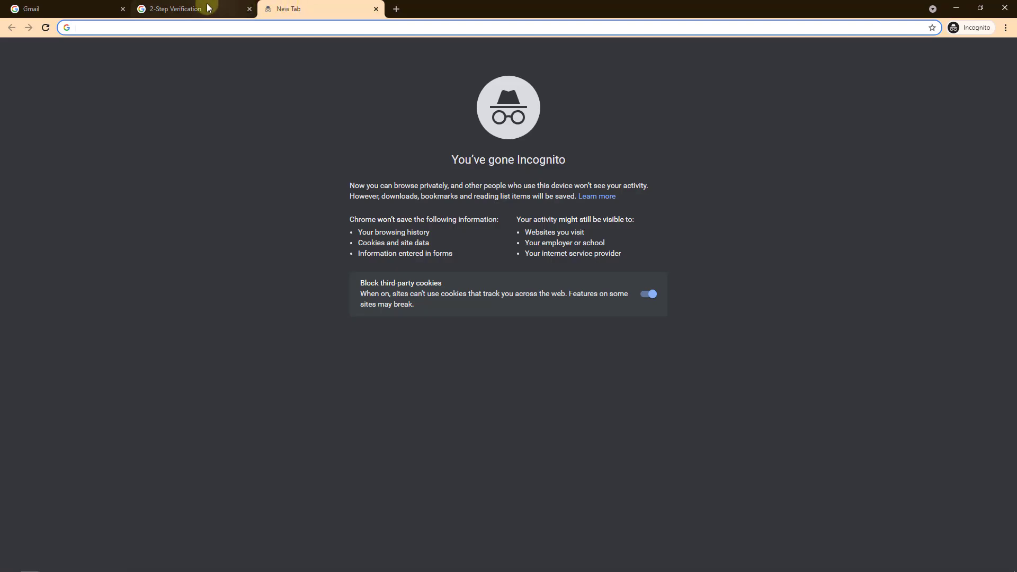